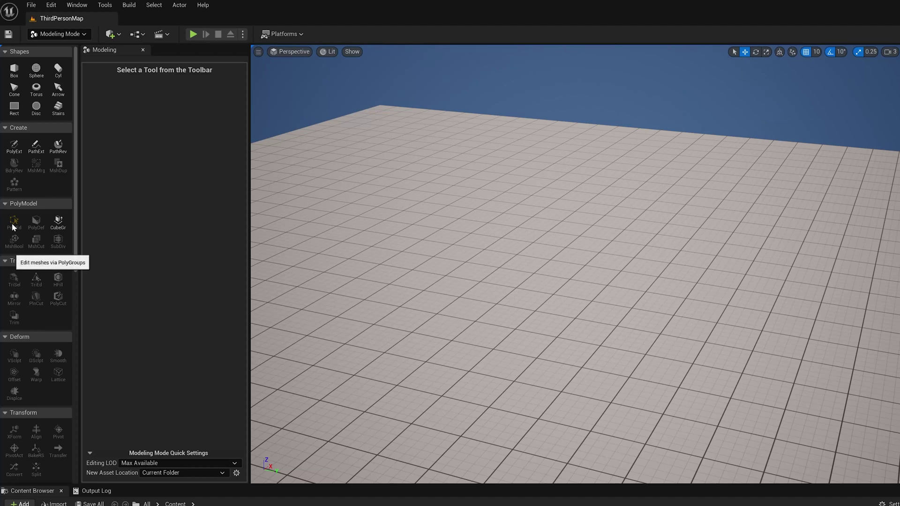
Step: Place a 100 × 100 × 100 box on the floor, accept it and frame it in the viewport
click(14, 72)
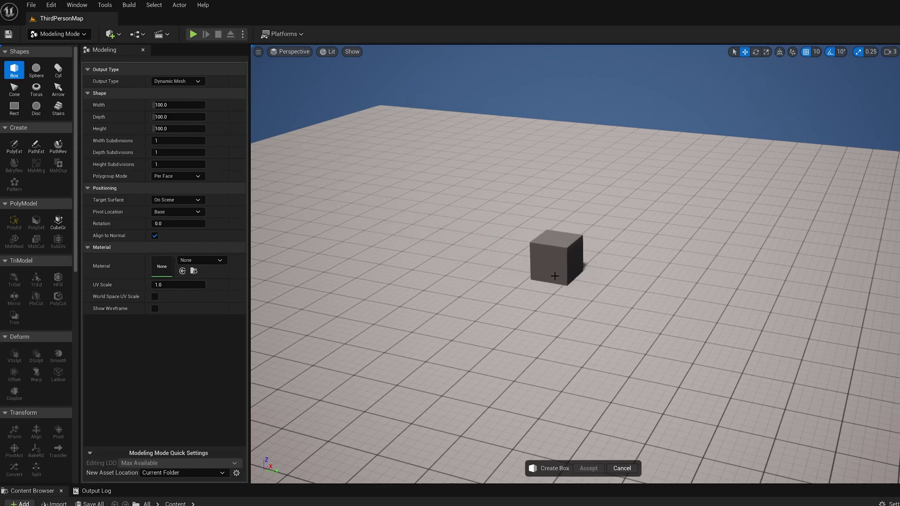
click(554, 277)
click(588, 468)
key(f)
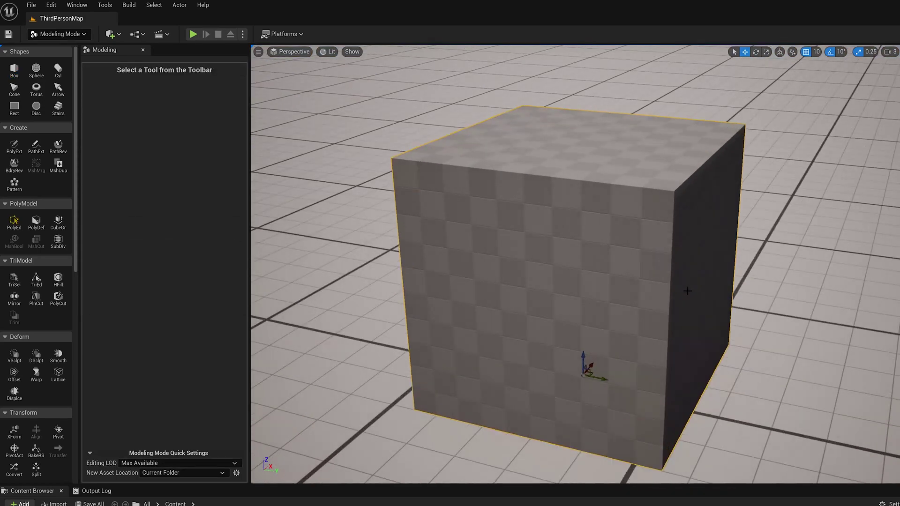
alt+drag(688, 292, 667, 282)
alt+drag(621, 263, 635, 264)
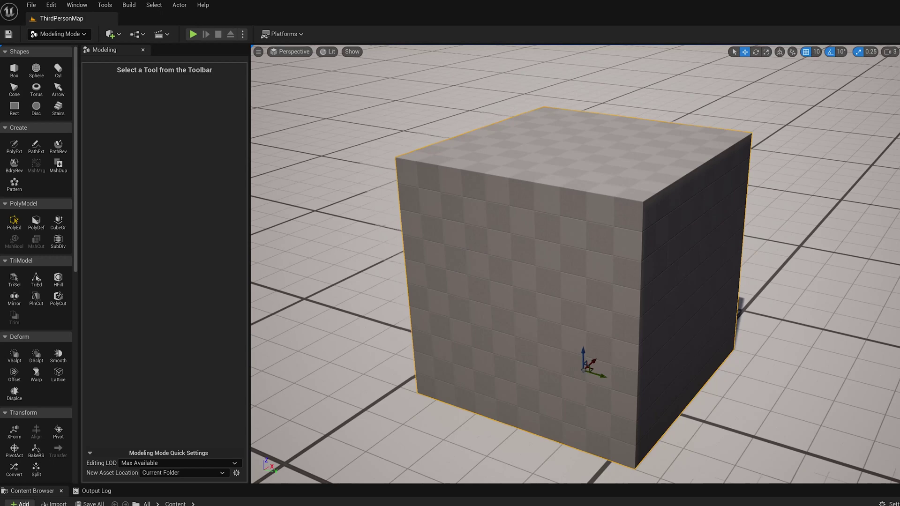
Step: Open the box in PolyGroup Edit and examine its faces, edges and corners from several angles
click(14, 222)
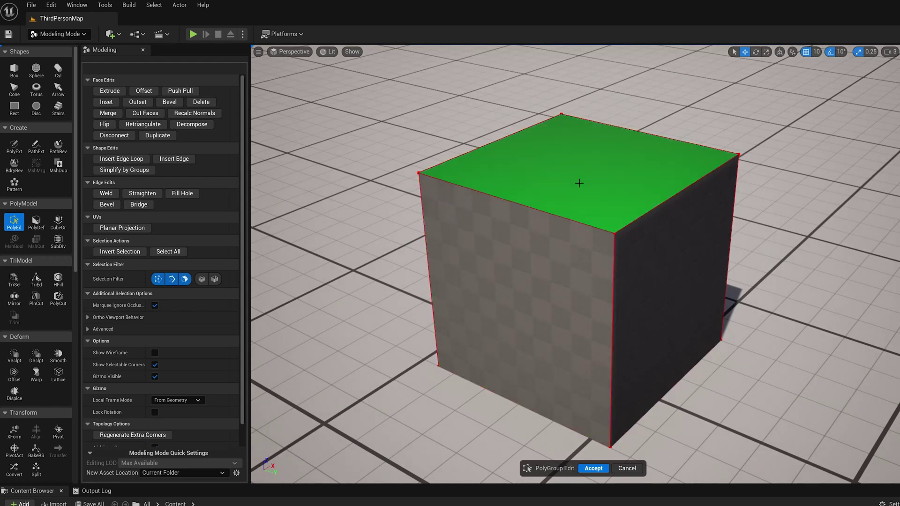
alt+drag(619, 199, 590, 164)
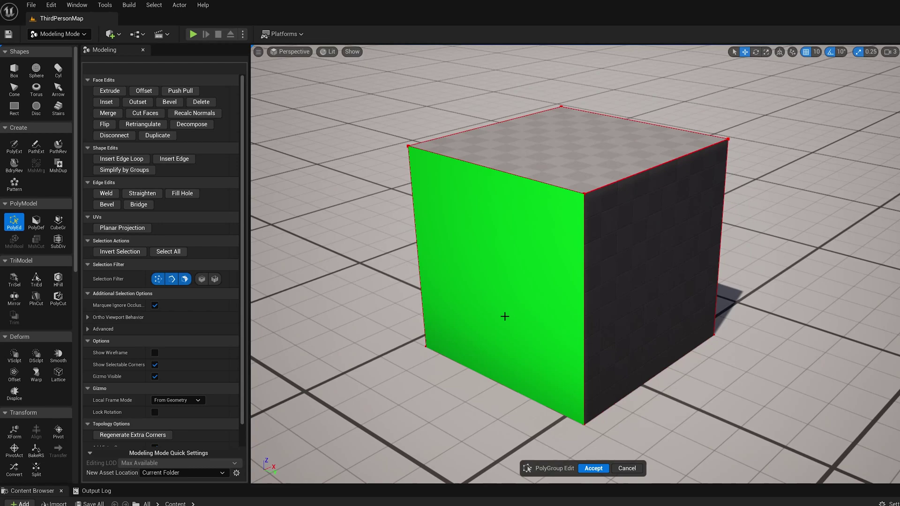
alt+drag(545, 292, 549, 292)
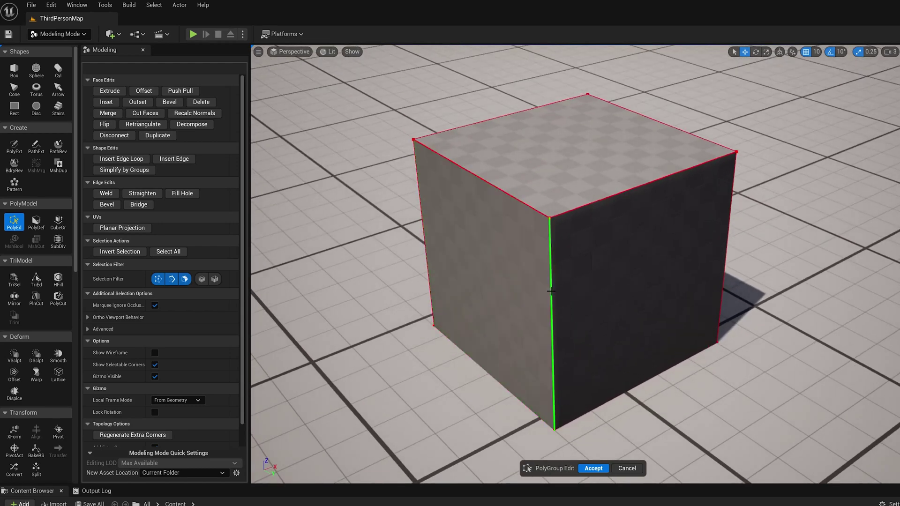
alt+right_drag(614, 249, 600, 249)
alt+drag(679, 250, 692, 267)
alt+right_drag(678, 249, 656, 250)
alt+drag(593, 211, 546, 167)
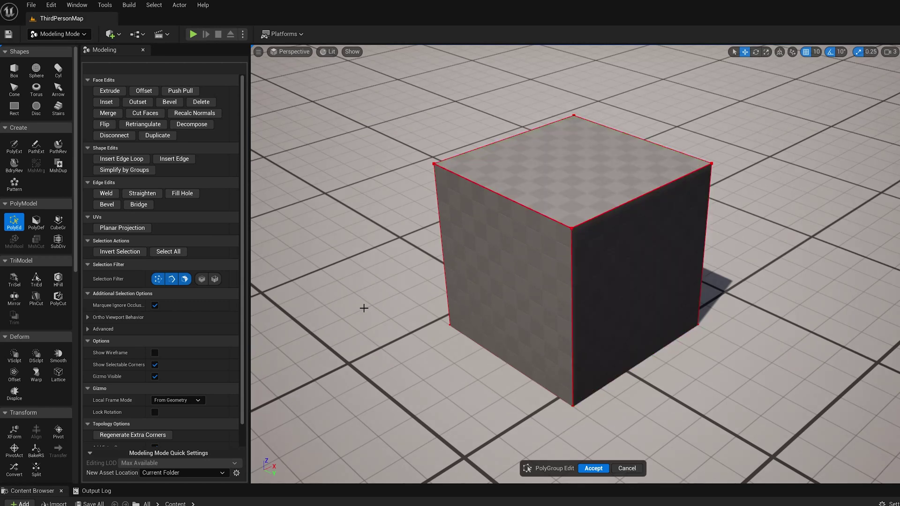
right_drag(517, 298, 505, 291)
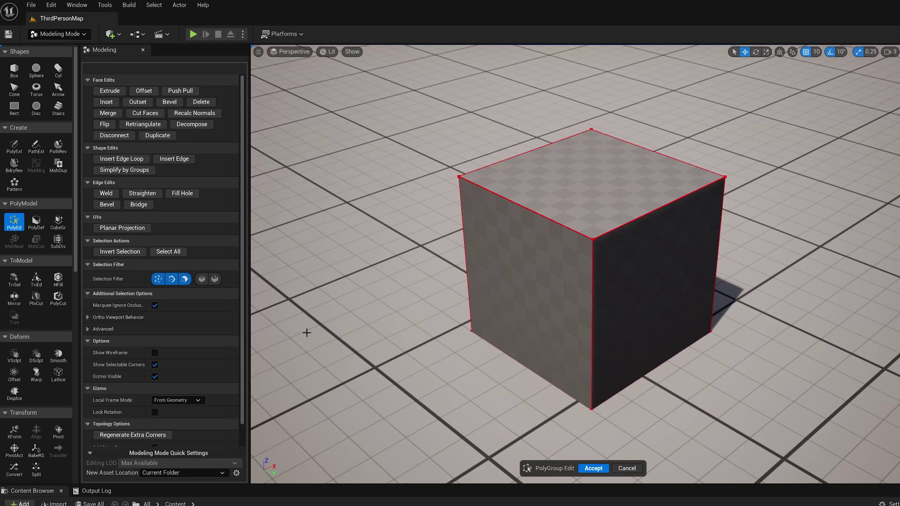
right_drag(581, 252, 590, 257)
right_drag(509, 305, 510, 304)
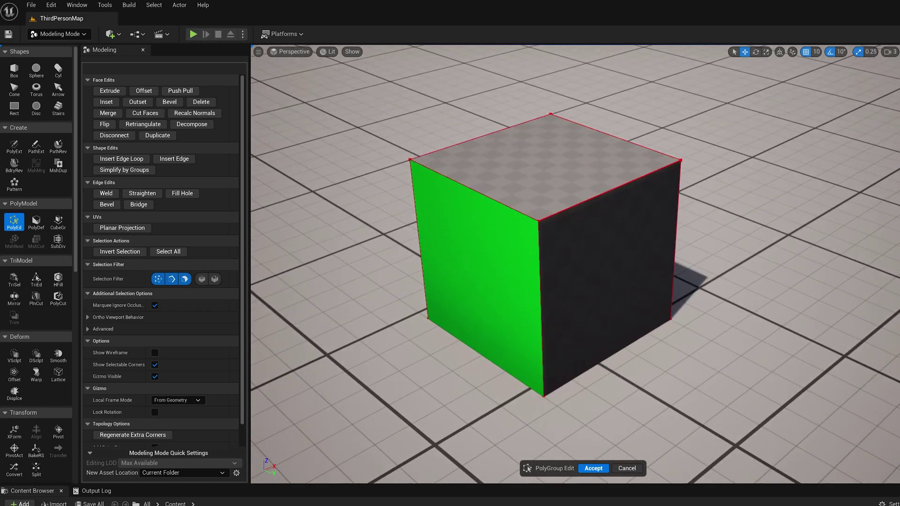
Step: Show the wireframe on the box to view its triangulation, and hide it again
click(155, 354)
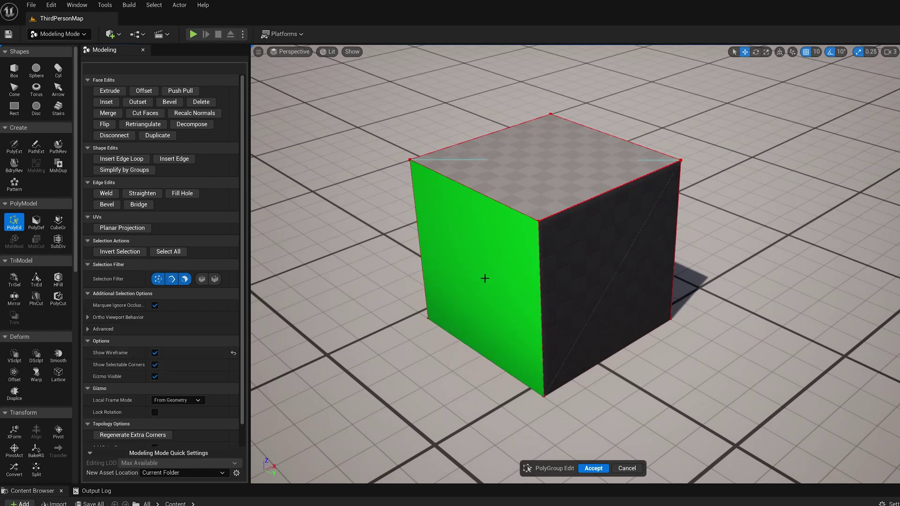
click(155, 353)
scroll(458, 322, down, 1)
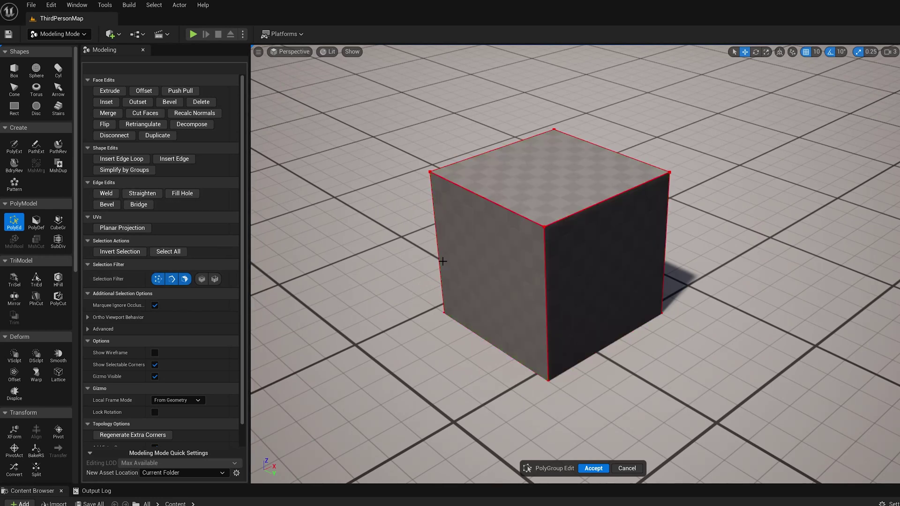
Step: Select individual faces, an edge and a corner of the box, and slide its top face slightly sideways, undoing the last move
click(488, 276)
click(552, 166)
click(602, 241)
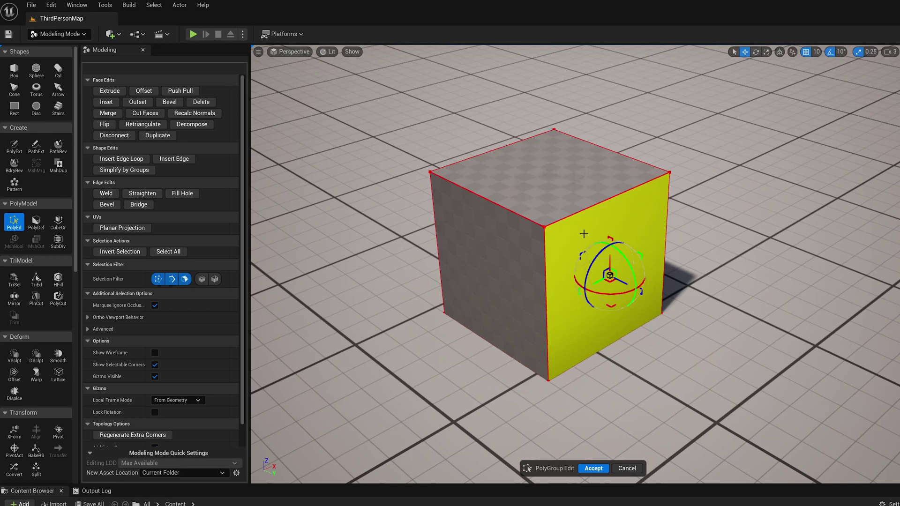
click(559, 168)
drag(555, 169, 584, 182)
key(ctrl+z)
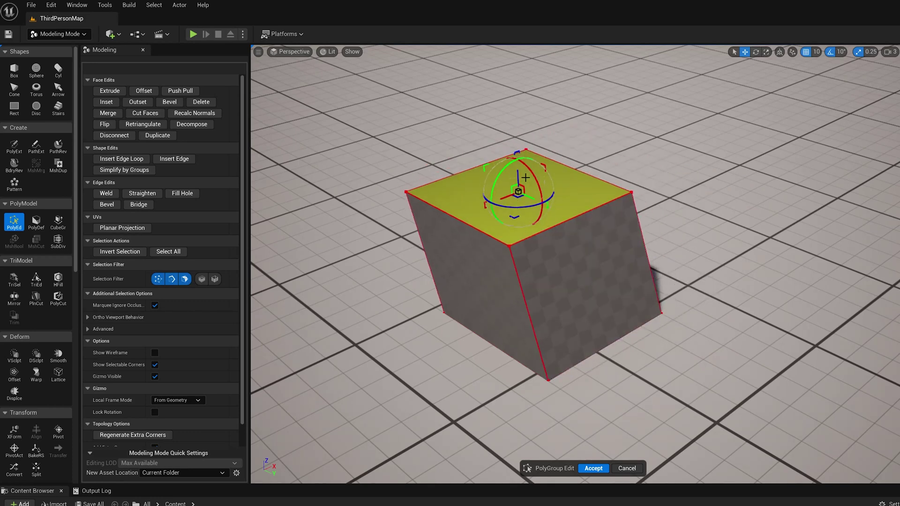
click(586, 207)
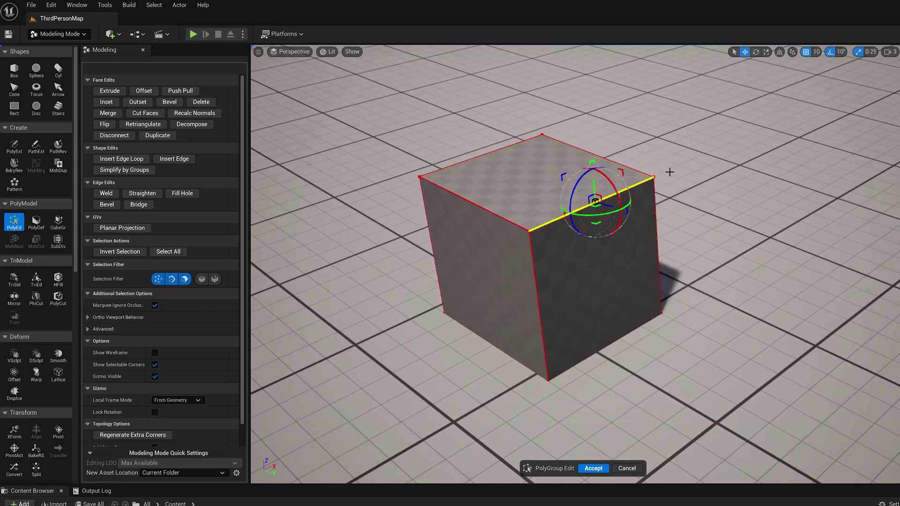
click(656, 175)
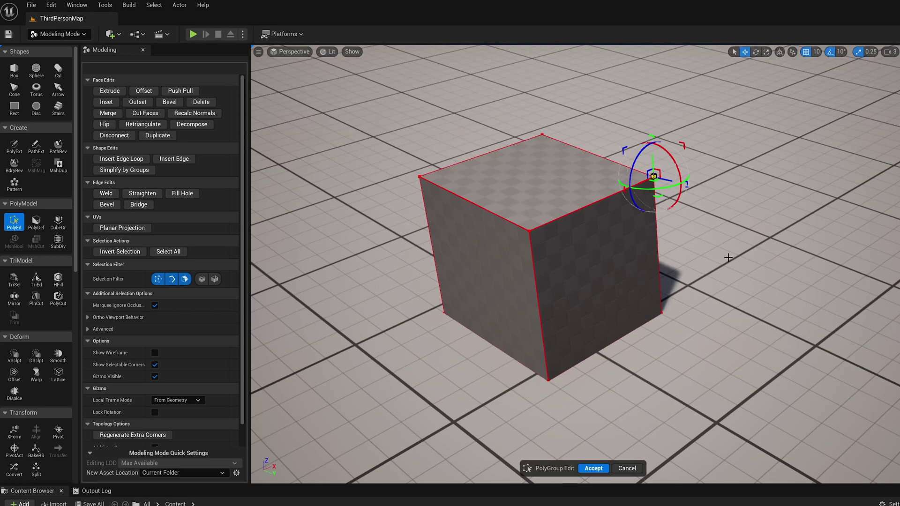
Step: Inset the box's top face and extrude the inset face upward to form a smaller block
click(520, 179)
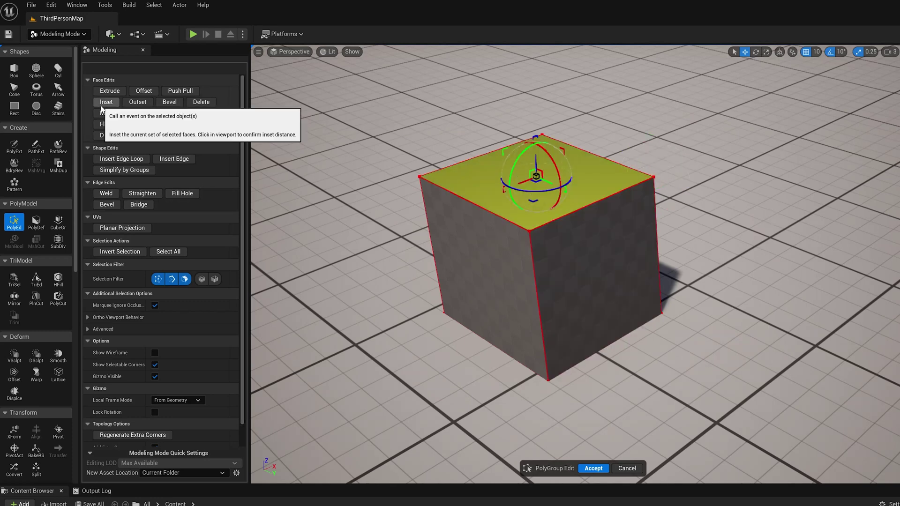
click(106, 102)
click(511, 188)
click(106, 91)
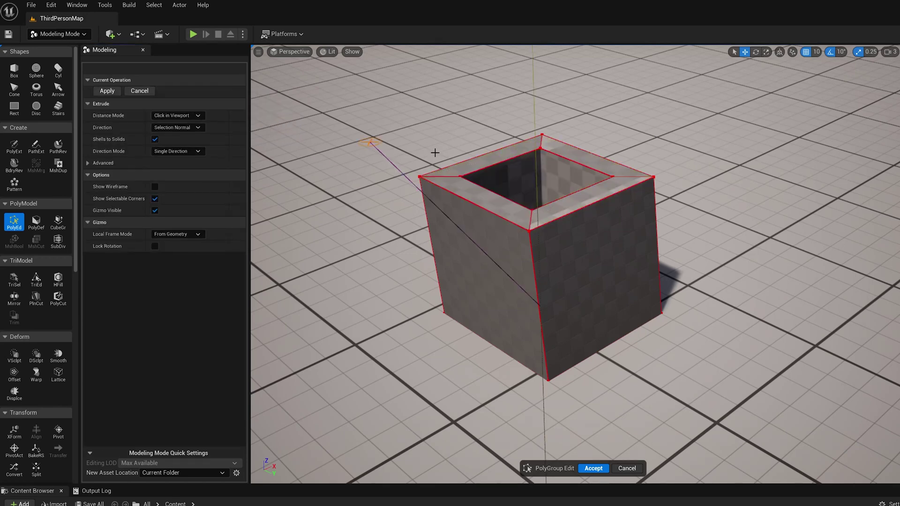
click(530, 129)
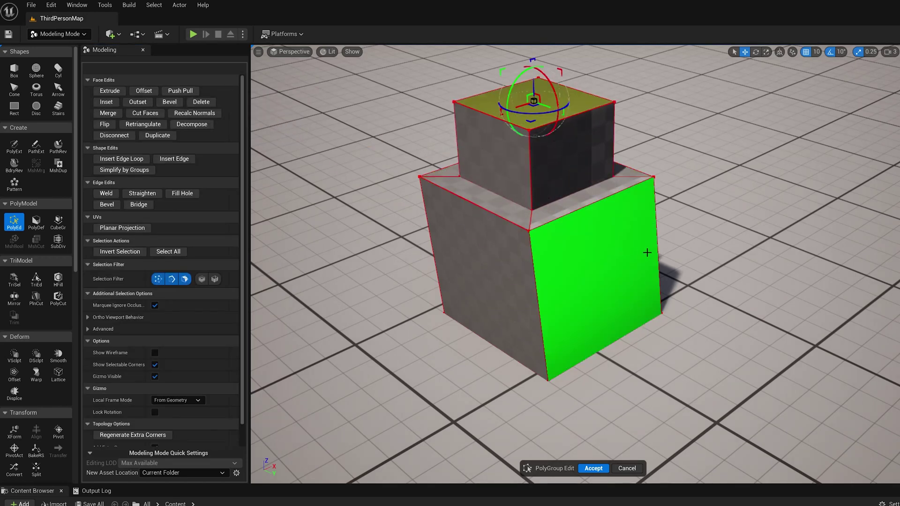
Step: Select the side face of the lower block and accept the PolyGroup edits
alt+drag(647, 254, 672, 252)
click(612, 220)
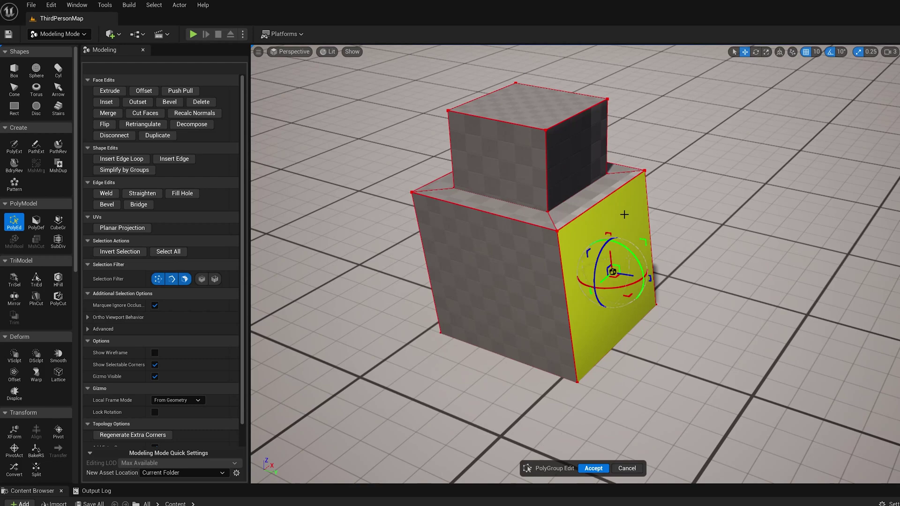
scroll(697, 253, up, 2)
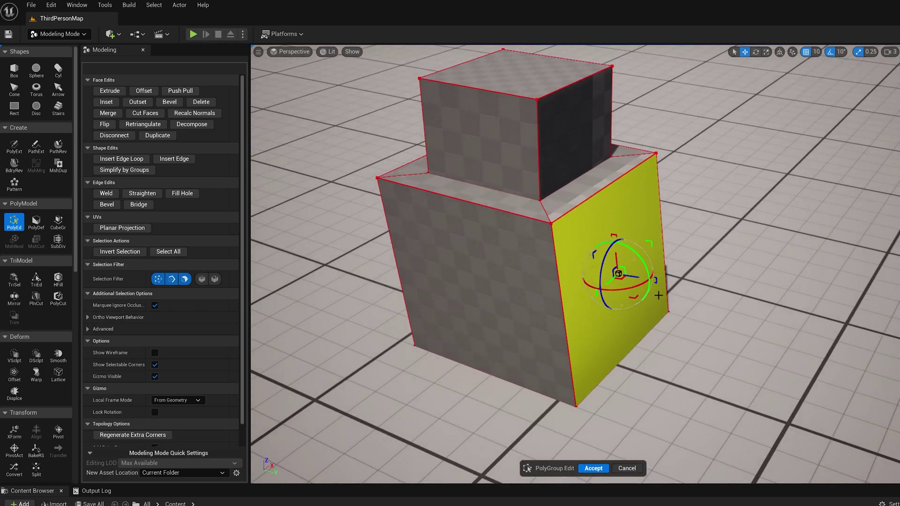
alt+drag(659, 296, 747, 304)
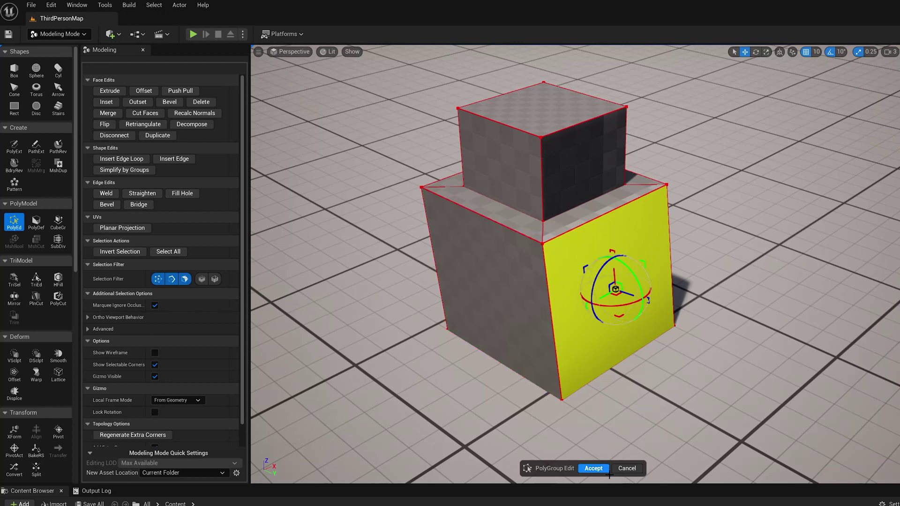
click(594, 469)
mouse_move(696, 352)
alt+mouse_down()
mouse_move(684, 351)
mouse_move(732, 349)
mouse_move(677, 352)
alt+mouse_up()
alt+drag(342, 308, 348, 309)
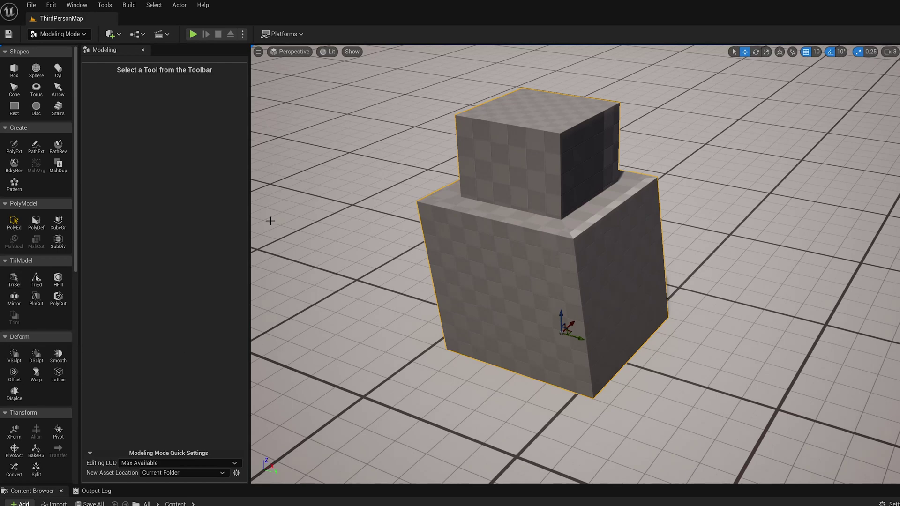
Step: Reopen the stacked mesh in PolyGroup Edit and examine it from several angles
click(14, 222)
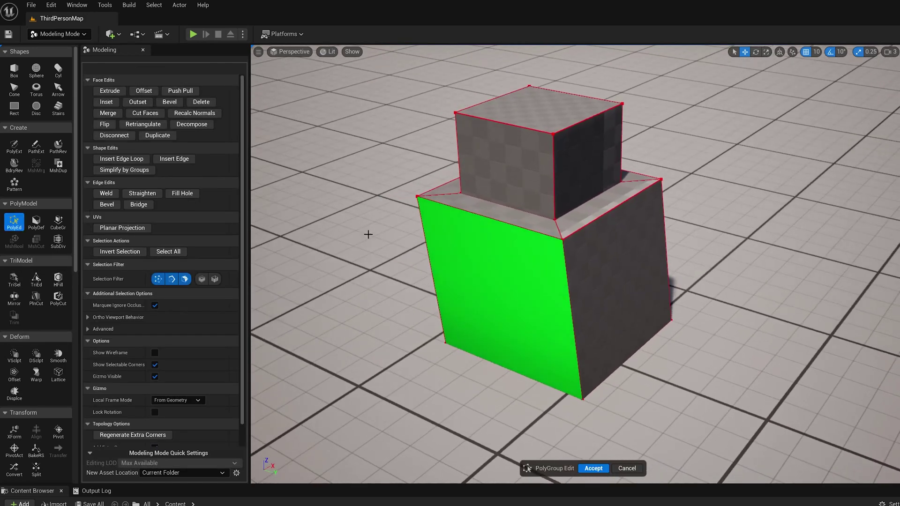
mouse_move(508, 229)
alt+mouse_down()
mouse_move(498, 229)
mouse_move(518, 223)
mouse_move(511, 246)
alt+mouse_up()
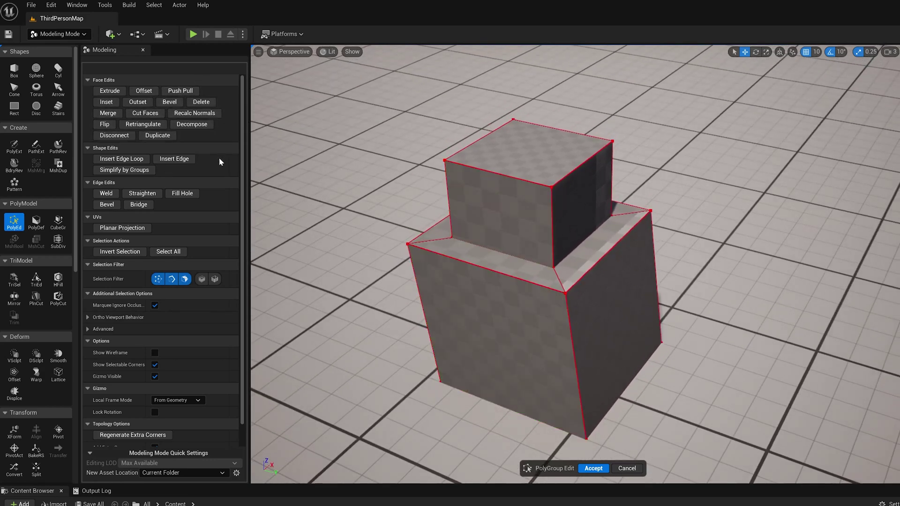
alt+drag(518, 302, 488, 302)
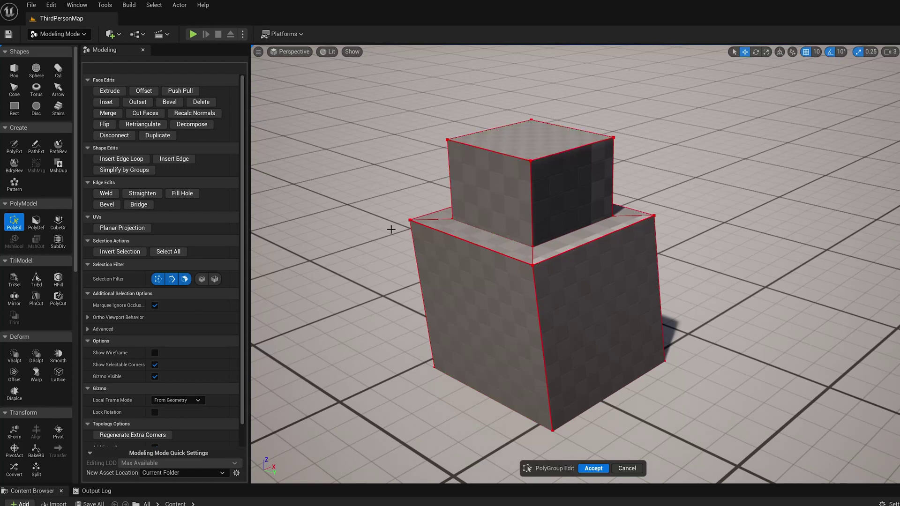
alt+drag(355, 251, 414, 238)
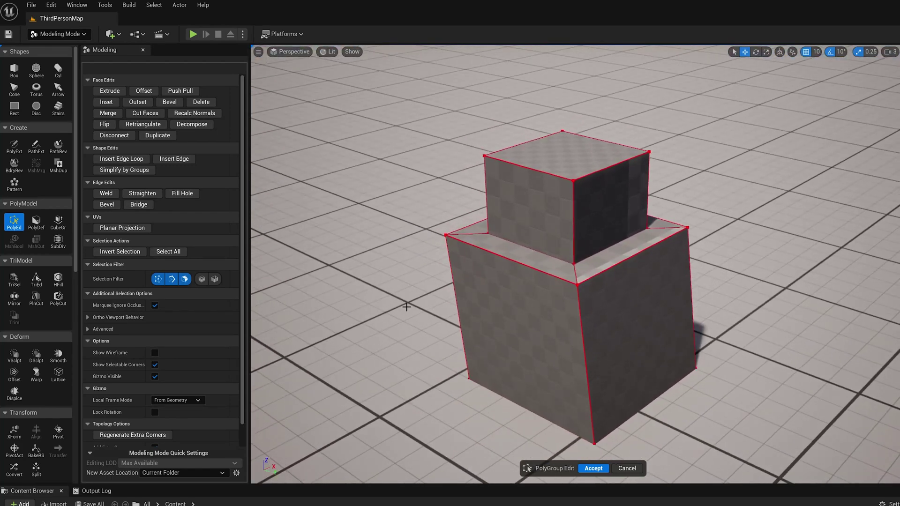
alt+drag(407, 307, 383, 312)
alt+drag(458, 354, 471, 353)
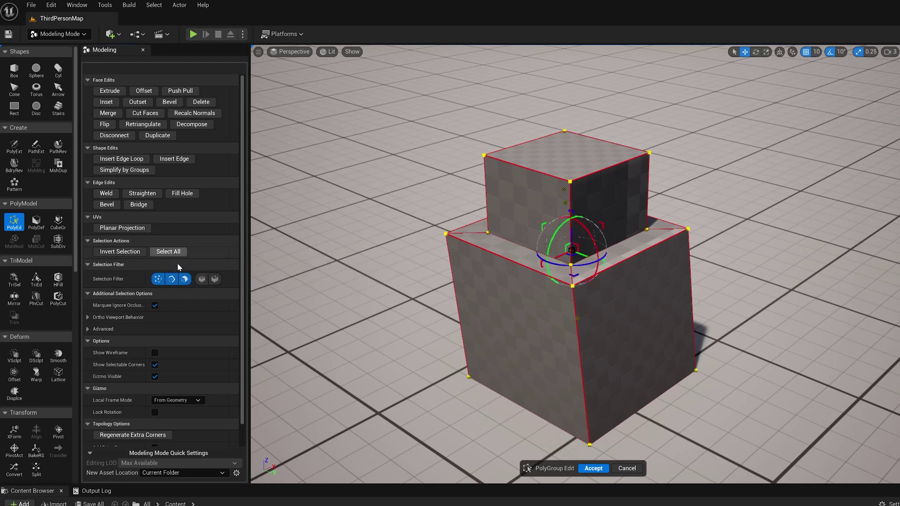
Step: Try Invert Selection and Select All on the mesh, using all its corners and the upper block's top face
click(132, 252)
click(166, 252)
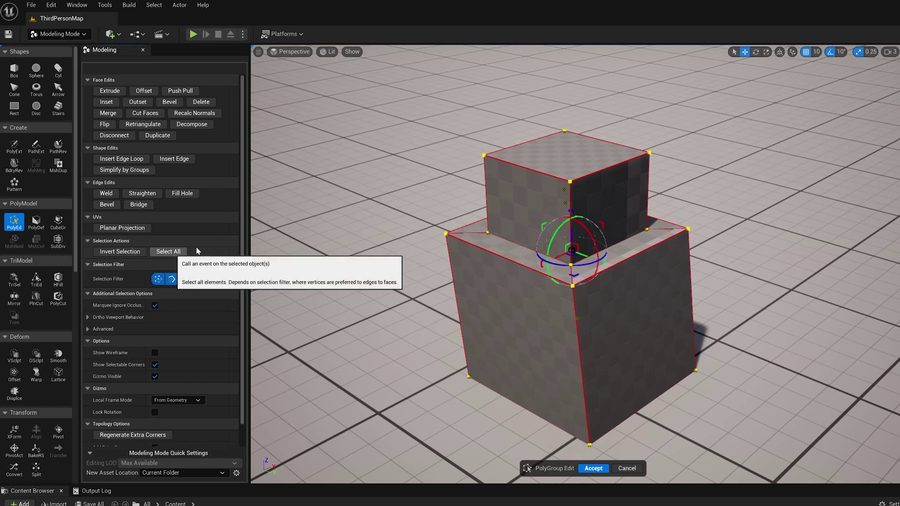
click(570, 154)
click(500, 90)
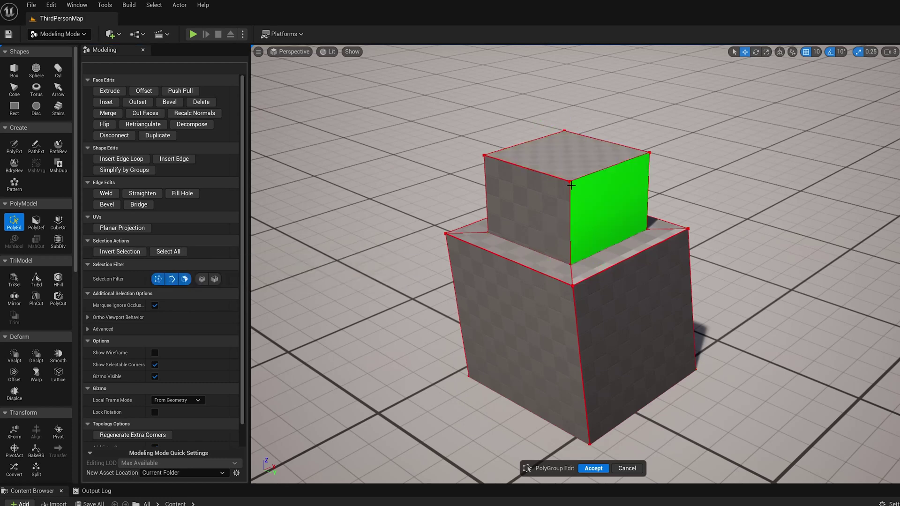
click(577, 157)
click(145, 252)
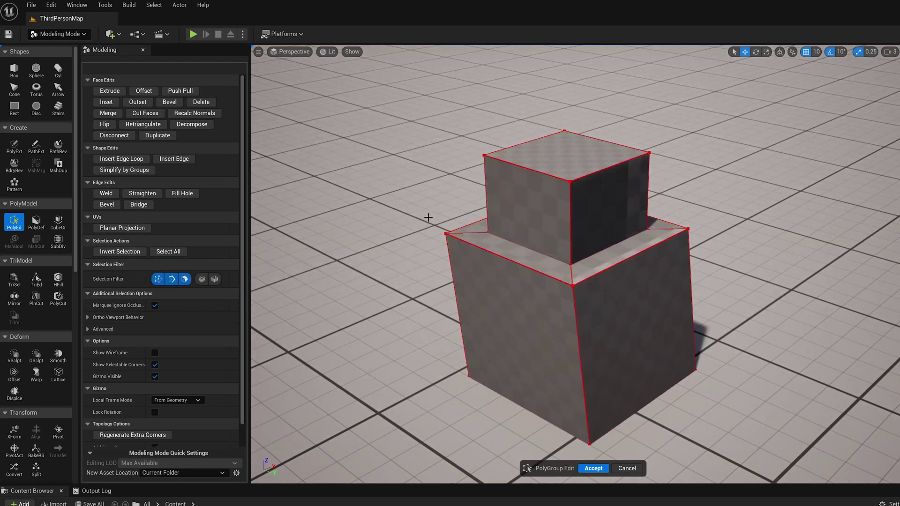
click(557, 143)
mouse_move(364, 303)
alt+mouse_down()
mouse_move(411, 302)
mouse_move(300, 303)
mouse_move(361, 302)
alt+mouse_up()
click(171, 252)
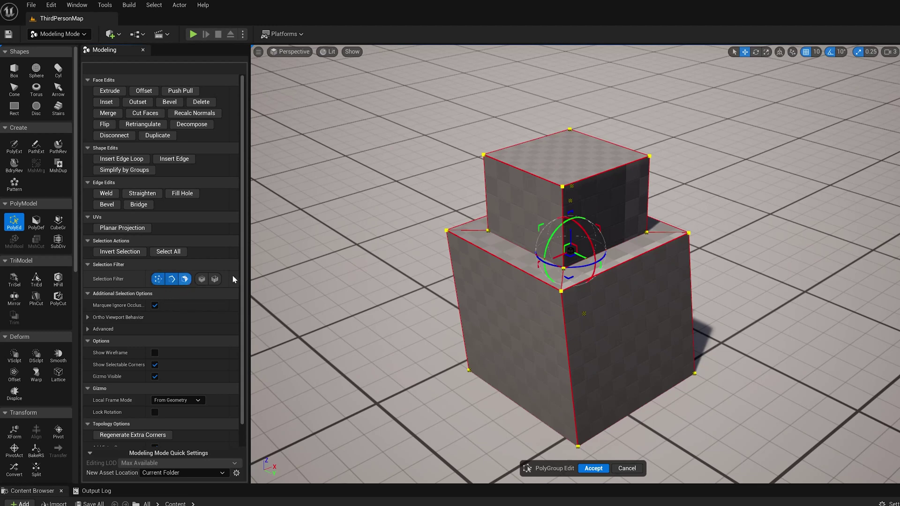
Step: Marquee-select the corners around the upper block and clear the selection
alt+drag(379, 201, 414, 211)
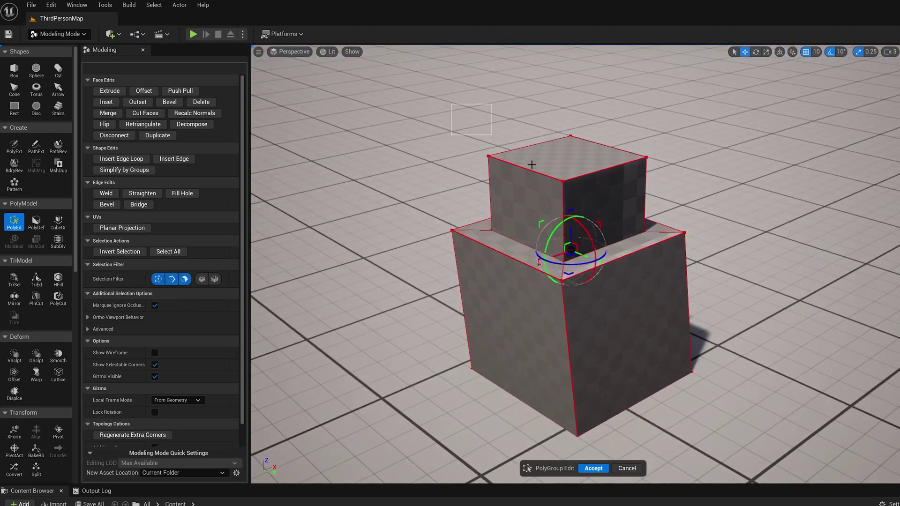
drag(692, 195, 692, 195)
drag(414, 89, 742, 304)
alt+drag(811, 293, 820, 290)
click(810, 293)
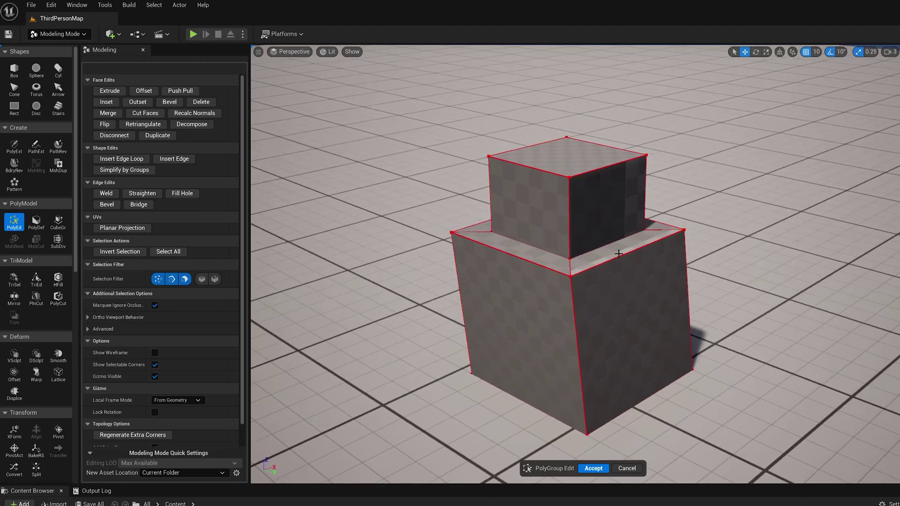
Step: Exclude corners from the selection filter and select all edges of the mesh
click(158, 281)
drag(493, 133, 726, 309)
click(313, 236)
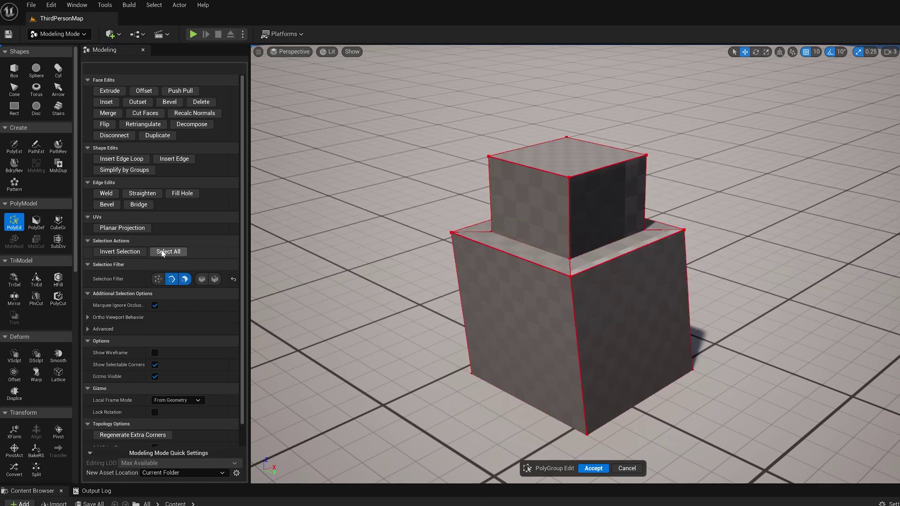
click(165, 252)
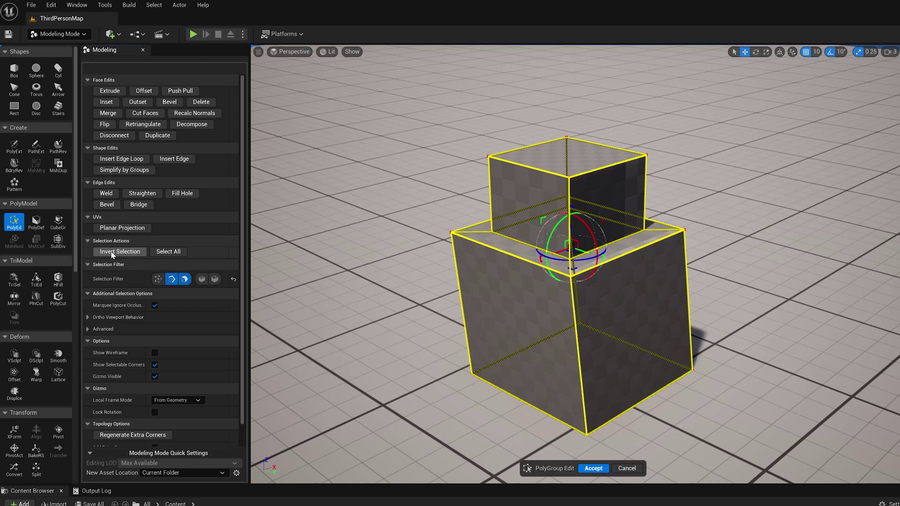
Step: Restrict the selection filter to faces, try selecting individual side faces, select all faces and clear the selection
click(173, 279)
click(339, 241)
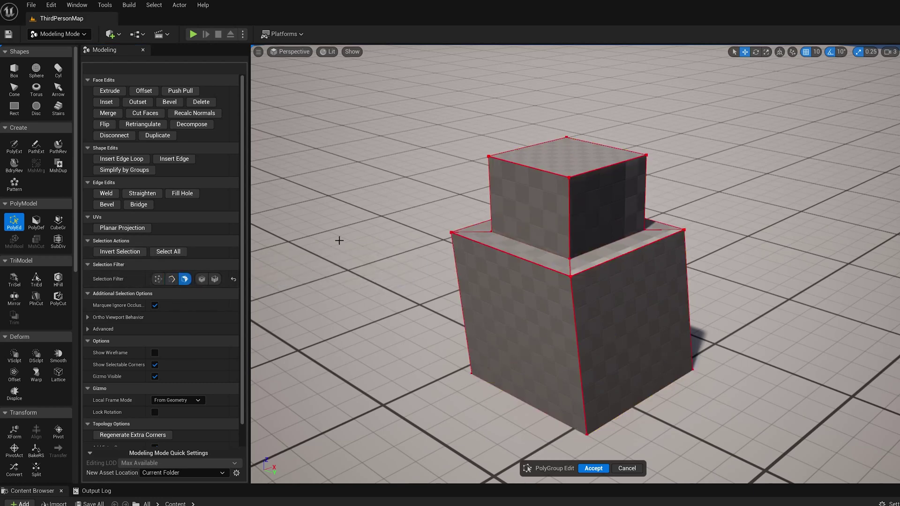
click(513, 231)
click(605, 206)
click(514, 323)
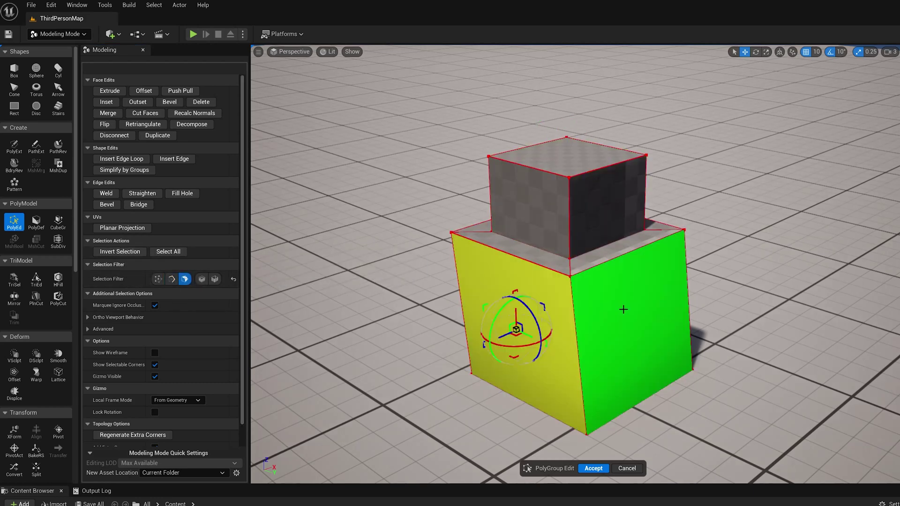
click(626, 309)
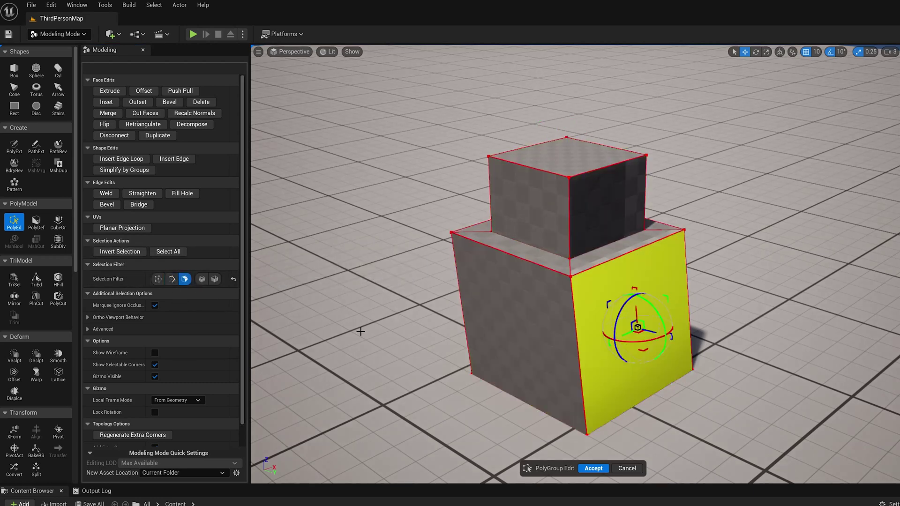
click(177, 253)
click(421, 226)
Step: Marquee-select faces around the upper block with occlusion ignored and check the selection from another side
drag(429, 88, 697, 305)
click(770, 263)
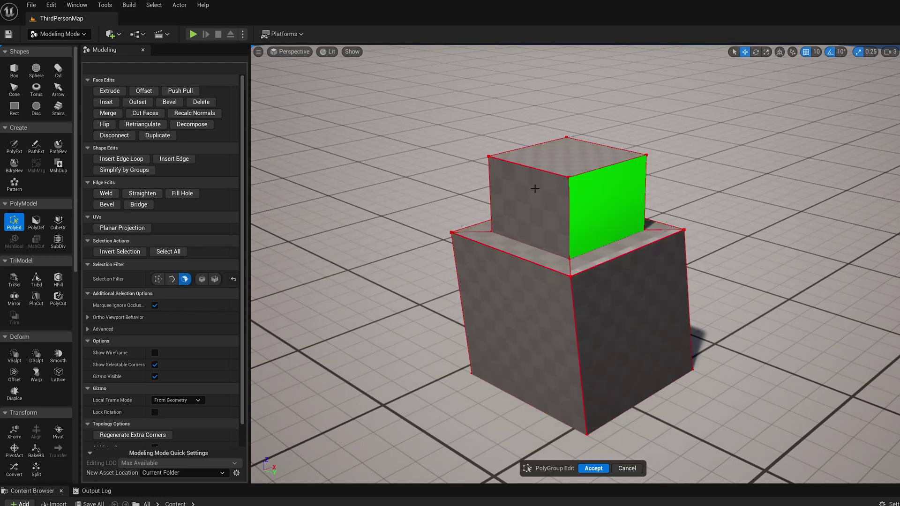
drag(413, 111, 743, 309)
alt+drag(743, 310, 713, 296)
drag(463, 103, 666, 204)
alt+drag(780, 235, 469, 249)
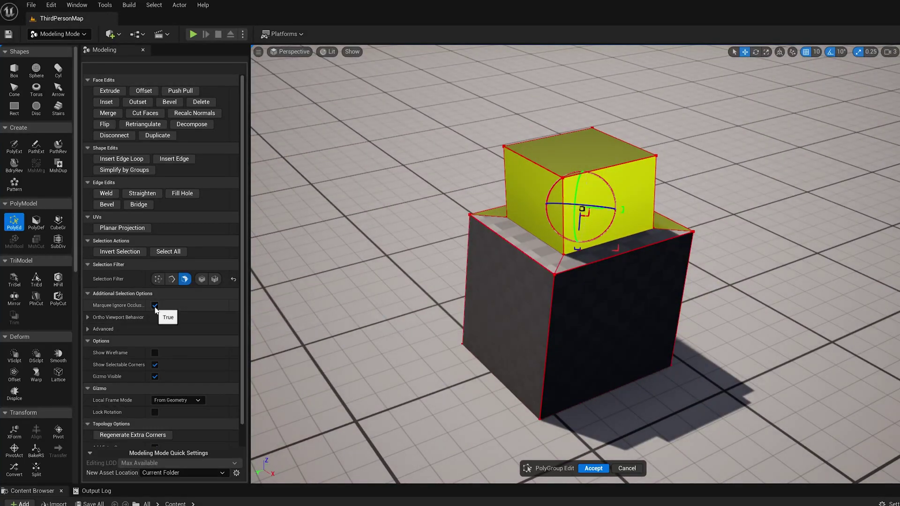
Step: Turn off Marquee Ignore Occlusion, marquee-select the upper block's faces and inspect the selection from several angles
click(155, 307)
alt+drag(422, 182, 544, 187)
drag(457, 91, 641, 209)
alt+drag(696, 178, 695, 131)
click(695, 178)
drag(464, 115, 642, 210)
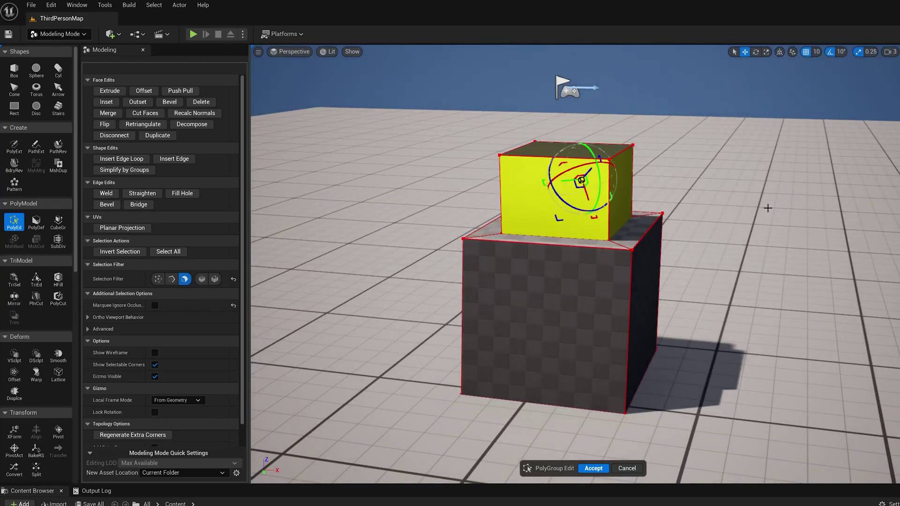
alt+drag(768, 208, 782, 157)
alt+drag(815, 196, 826, 208)
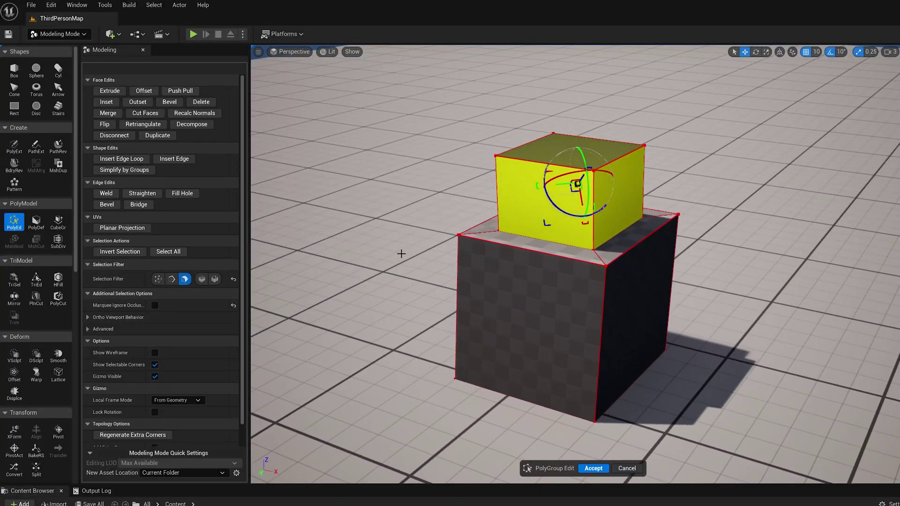
Step: Add the lower block's two front-facing side faces and the adjoining ledge faces to the selection
shift+click(534, 317)
shift+click(640, 308)
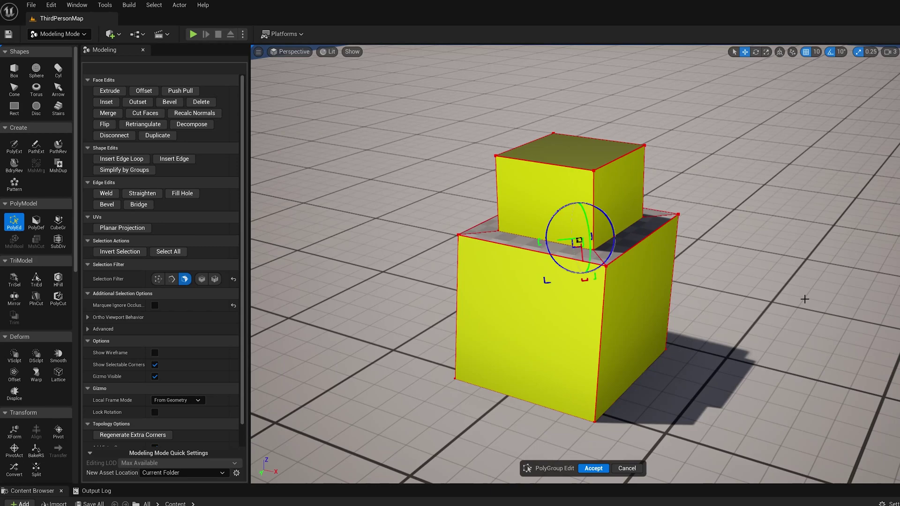
mouse_move(793, 303)
alt+mouse_down()
mouse_move(769, 307)
mouse_move(793, 304)
alt+mouse_up()
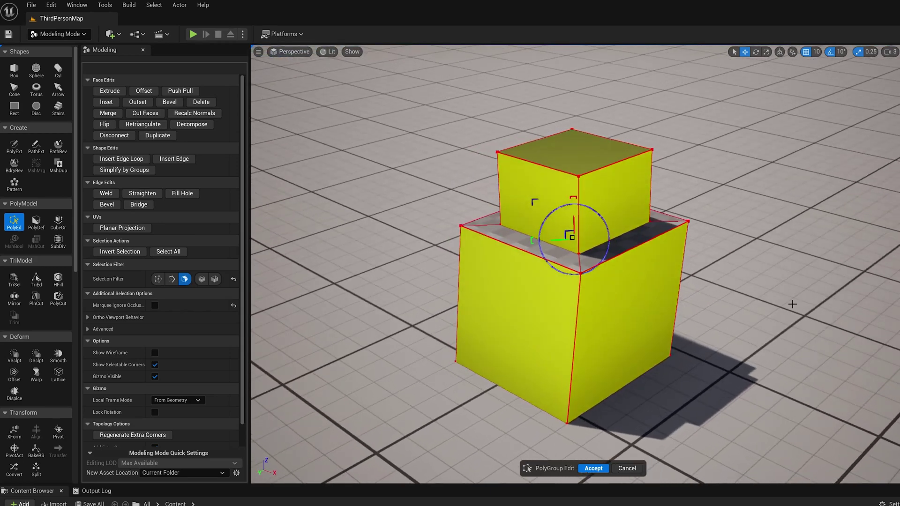
shift+click(530, 240)
shift+click(629, 241)
Step: Toggle individual faces of the lower and upper blocks, including the top face, and clear the selection
ctrl+click(598, 323)
ctrl+click(609, 196)
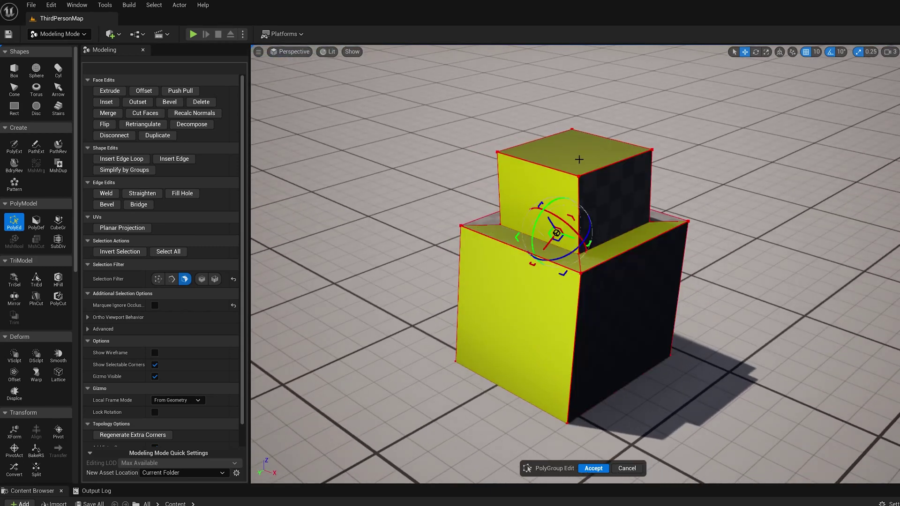
ctrl+click(579, 159)
alt+drag(750, 197, 772, 201)
click(713, 227)
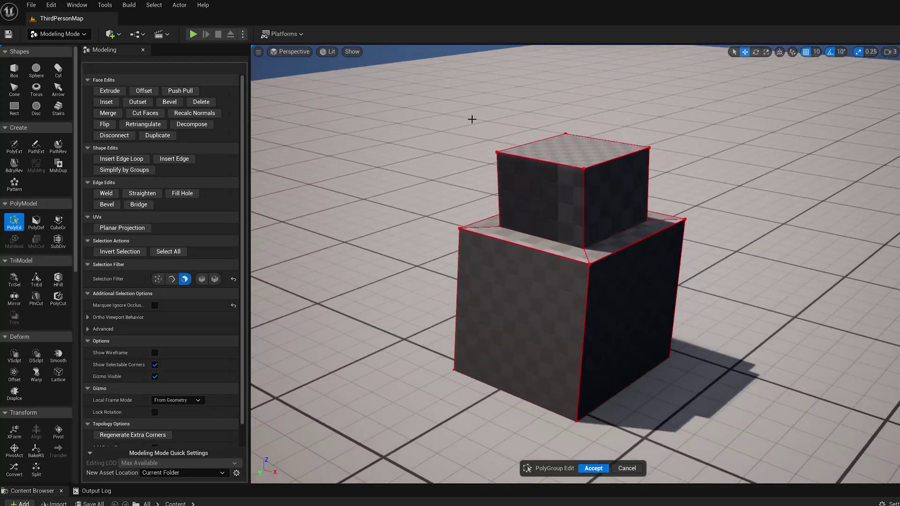
Step: Marquee-select a lower block face, add upper block faces by marquee and toggle faces with another marquee
drag(412, 333, 613, 409)
shift+drag(487, 96, 654, 166)
alt+drag(759, 205, 542, 164)
ctrl+drag(471, 175, 696, 208)
alt+drag(788, 250, 666, 328)
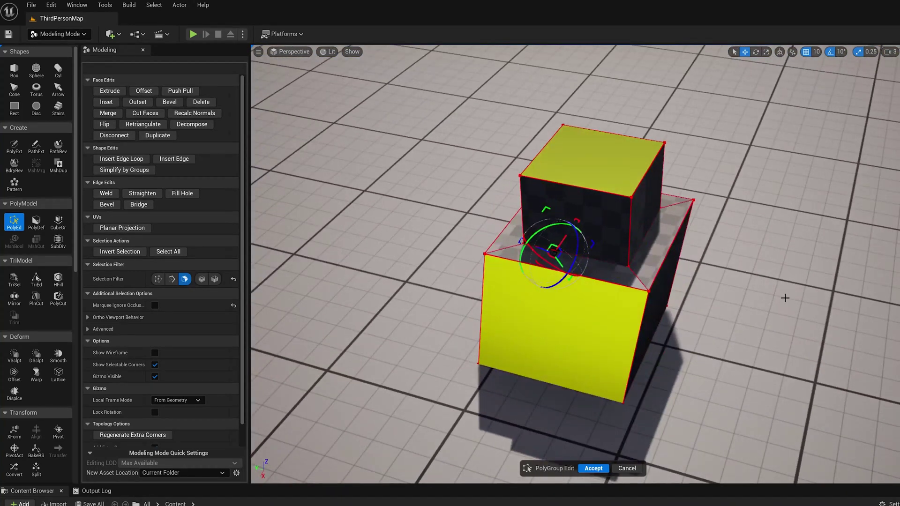
Step: Clear the selection, cancel PolyGroup Edit and delete the stacked mesh from the level
alt+drag(785, 298, 798, 248)
click(757, 251)
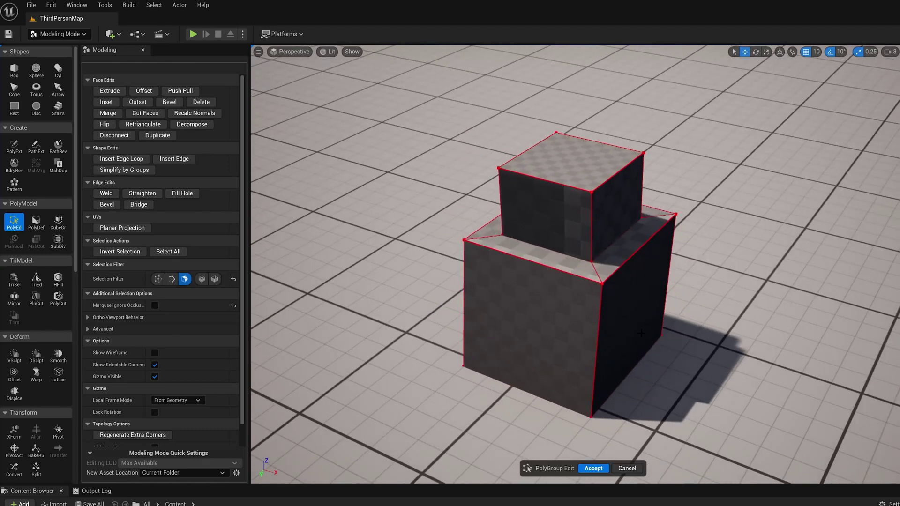
click(627, 468)
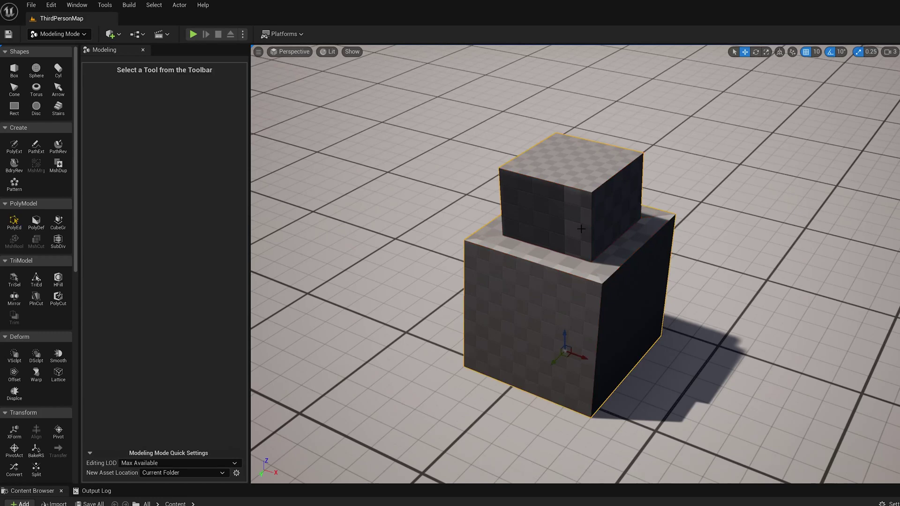
key(Delete)
Step: Set up a new box with 3 width, depth and height subdivisions and Per Quad polygroup mode
click(14, 70)
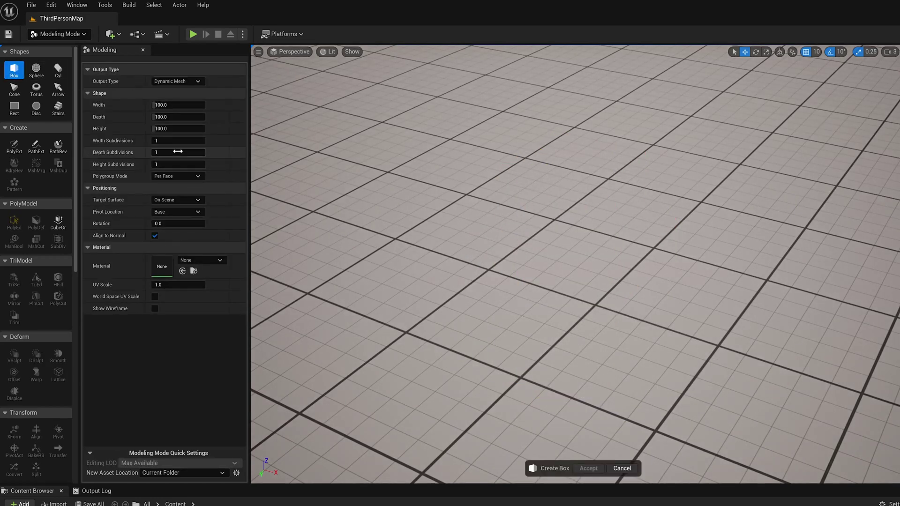
click(177, 142)
click(170, 140)
text(3)
click(171, 154)
text(3)
click(171, 165)
text(3)
click(192, 177)
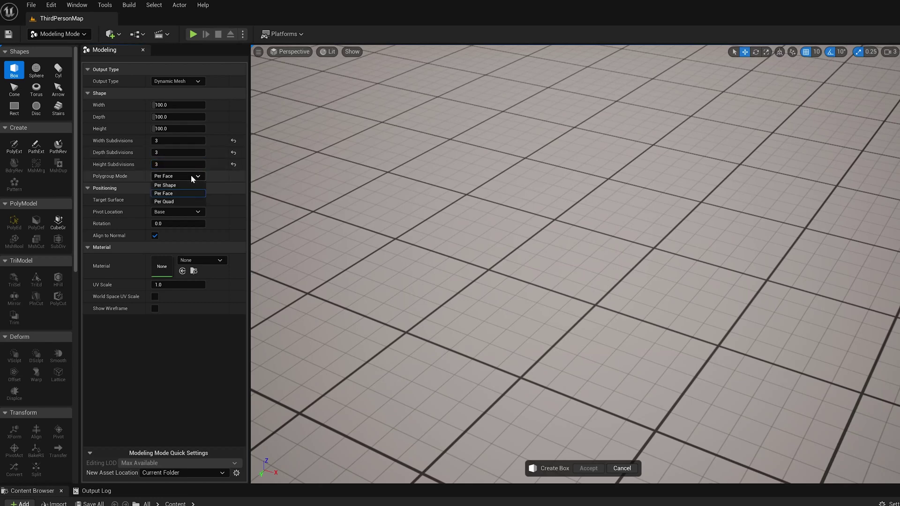
click(170, 202)
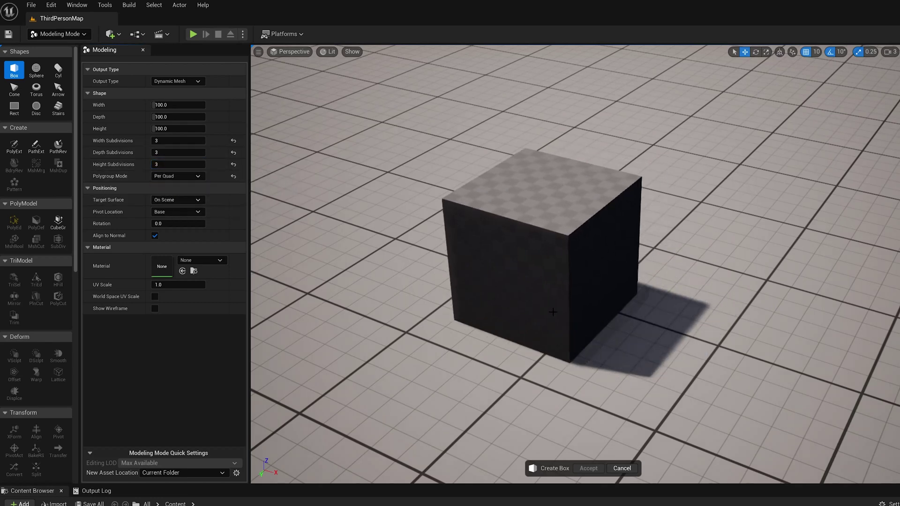
Step: Place the subdivided box on the floor, accept it and open it in PolyGroup Edit
click(568, 305)
click(588, 469)
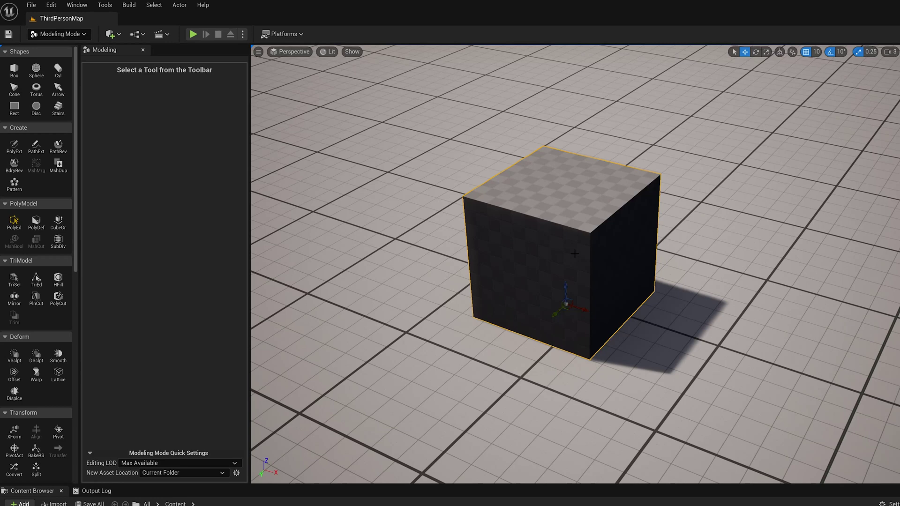
right_drag(467, 271, 463, 253)
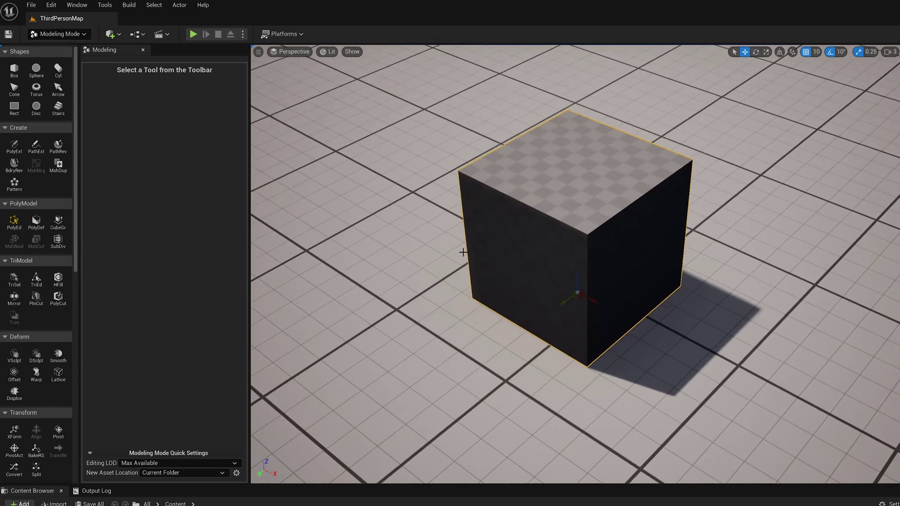
click(22, 224)
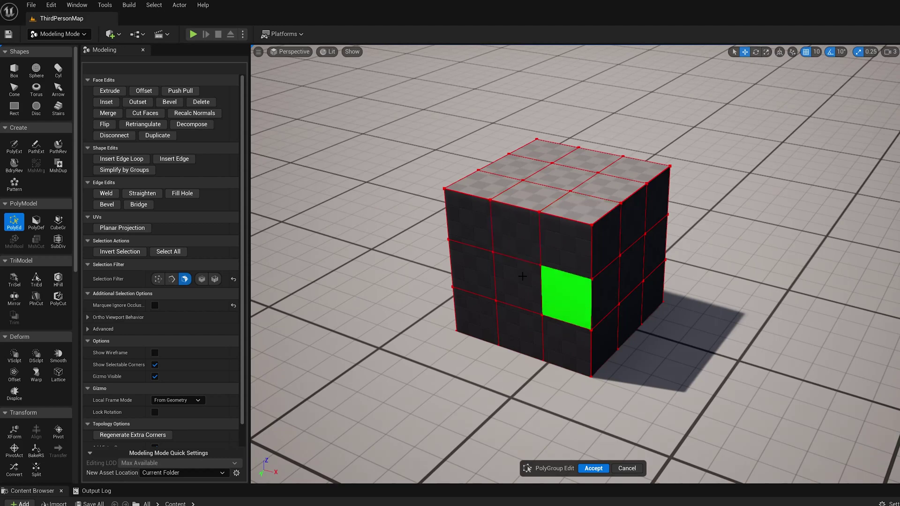
scroll(497, 309, up, 2)
mouse_move(497, 308)
alt+mouse_down()
mouse_move(512, 305)
mouse_move(504, 304)
mouse_move(512, 317)
alt+mouse_up()
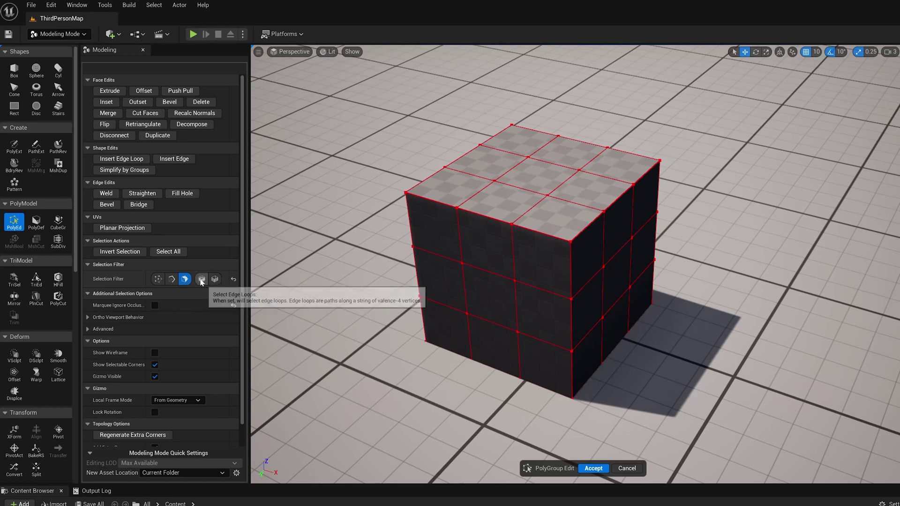
Step: Switch the selection filter from faces to edge loops and select the horizontal loop just below the box's top
click(185, 279)
click(202, 279)
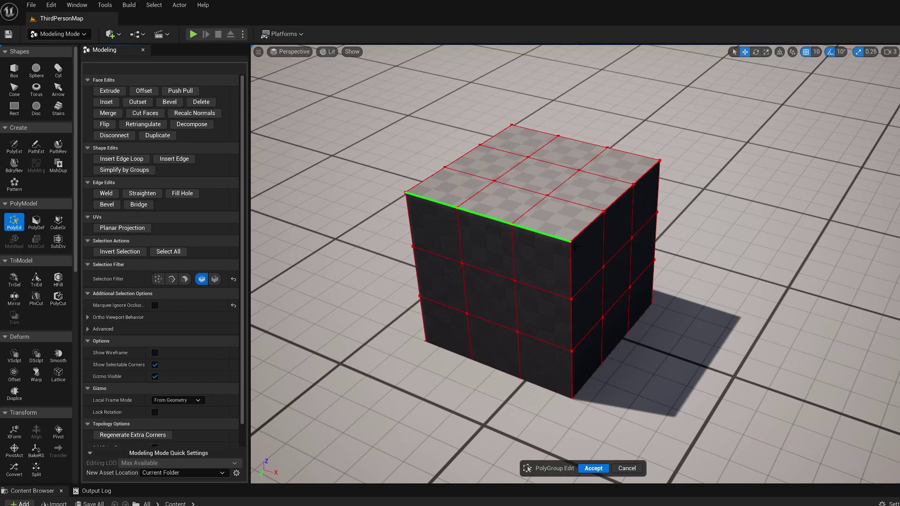
click(587, 284)
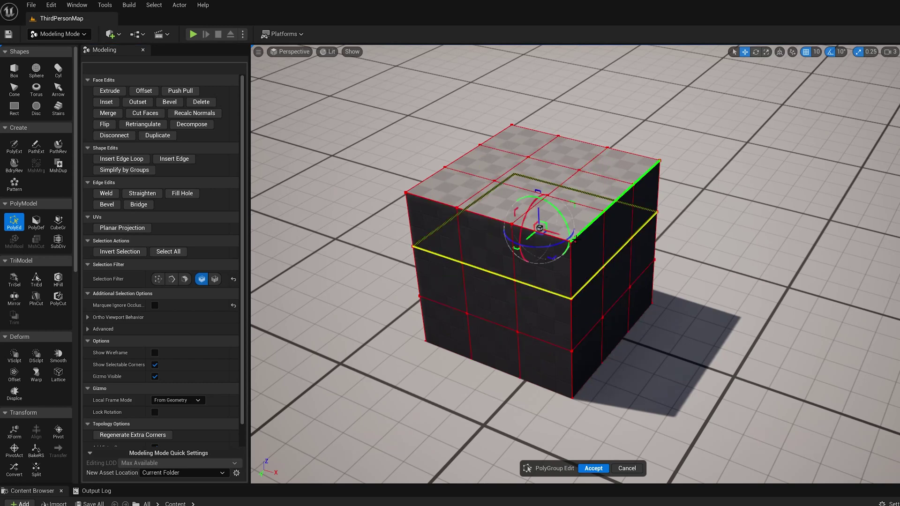
Step: Try scaling the selected edge loop outward, view the flared shape and undo the change
alt+drag(565, 275, 511, 225)
alt+drag(675, 272, 736, 323)
alt+drag(544, 268, 673, 305)
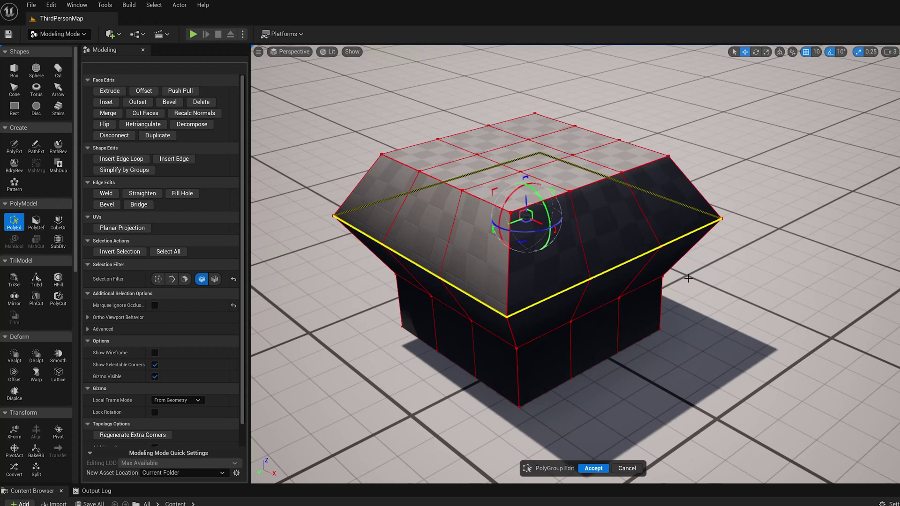
key(ctrl+z)
key(ctrl+z)
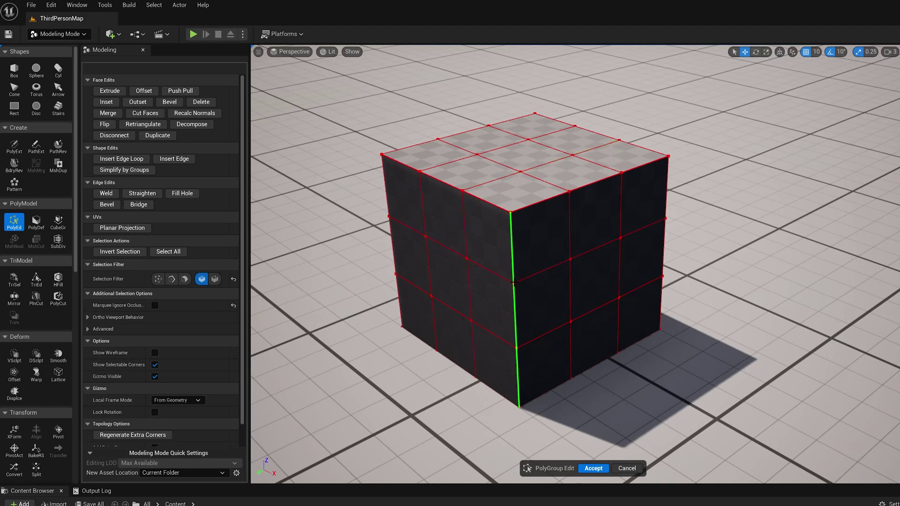
Step: Try edge loop selection on the box's two front top border edges and clear the selection
alt+drag(510, 294, 534, 295)
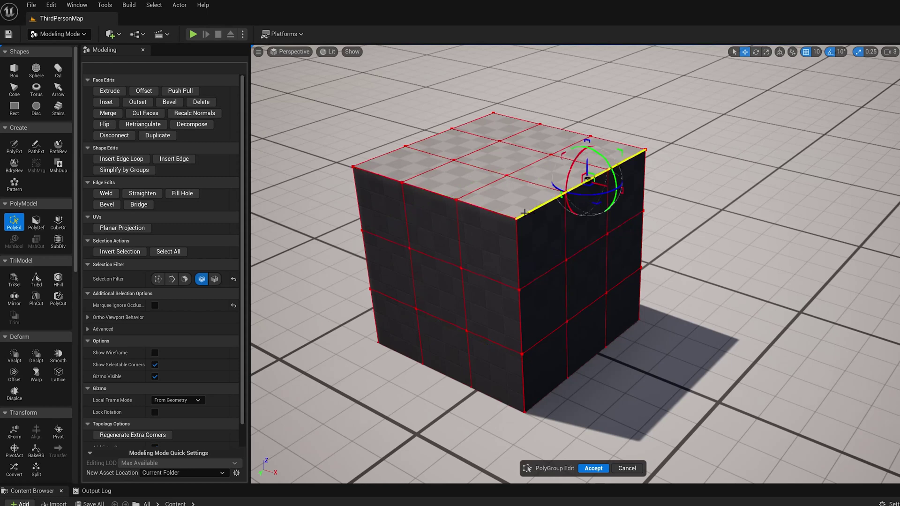
click(484, 209)
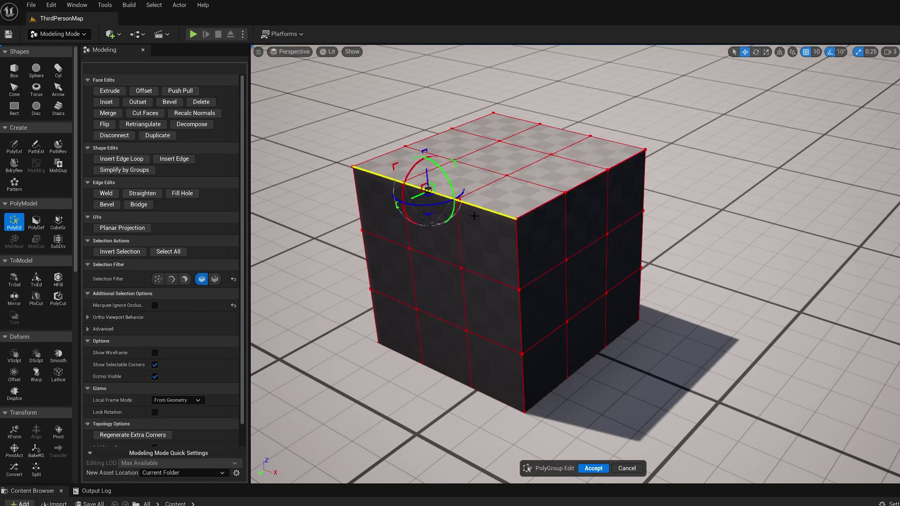
click(547, 205)
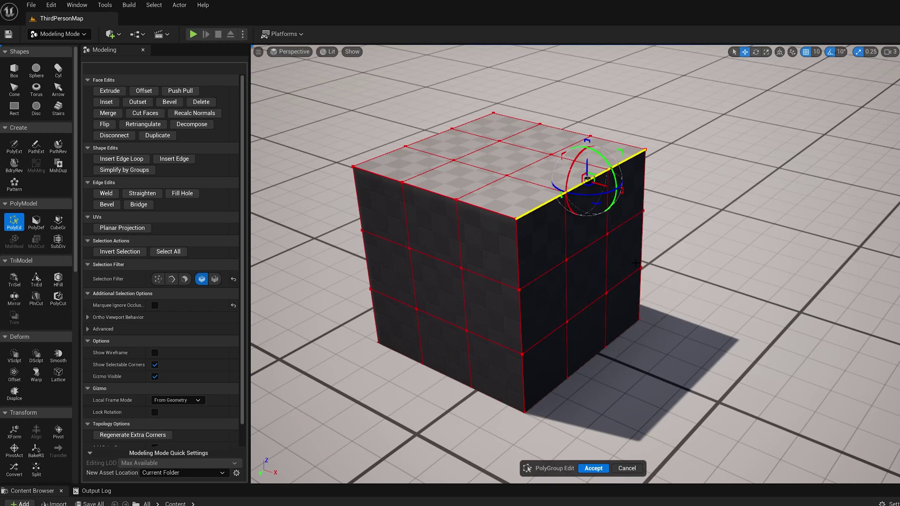
alt+drag(636, 263, 597, 279)
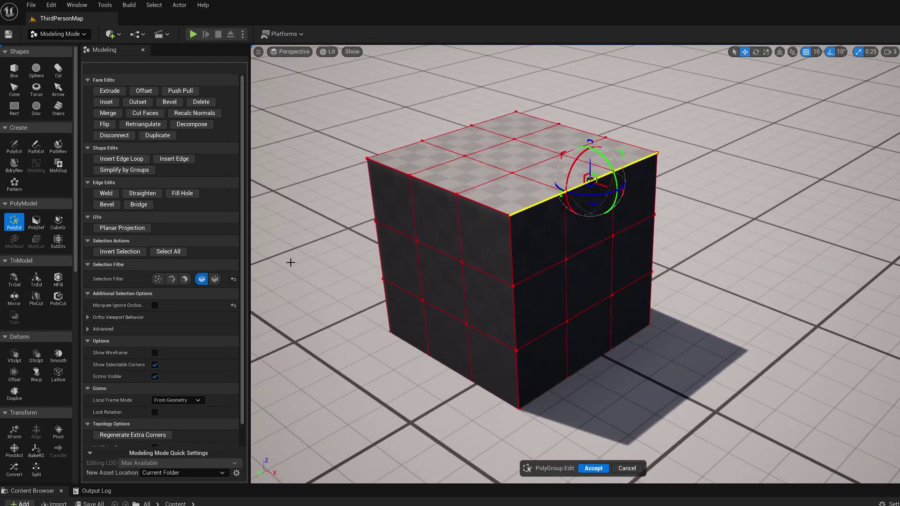
click(385, 363)
Step: Switch the selection filter from edge loops to edge rings and select the vertical edges around the top row
click(201, 279)
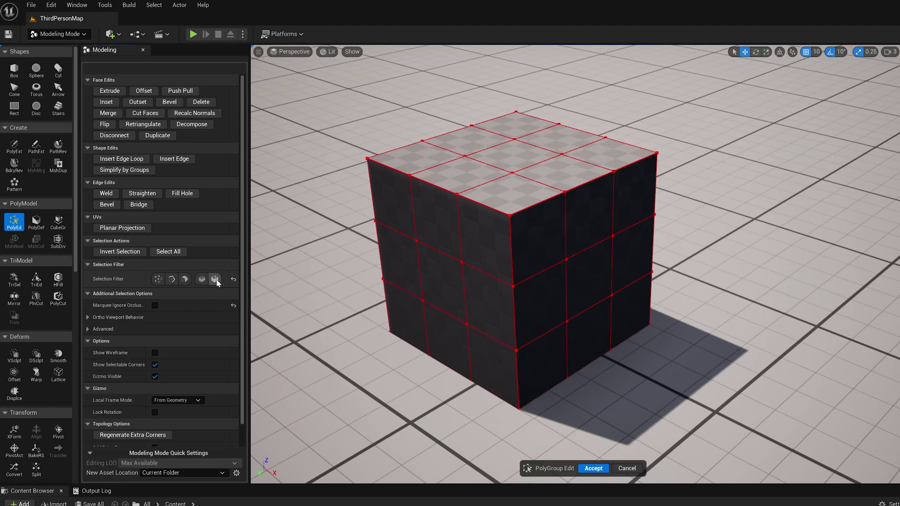
click(215, 279)
click(511, 251)
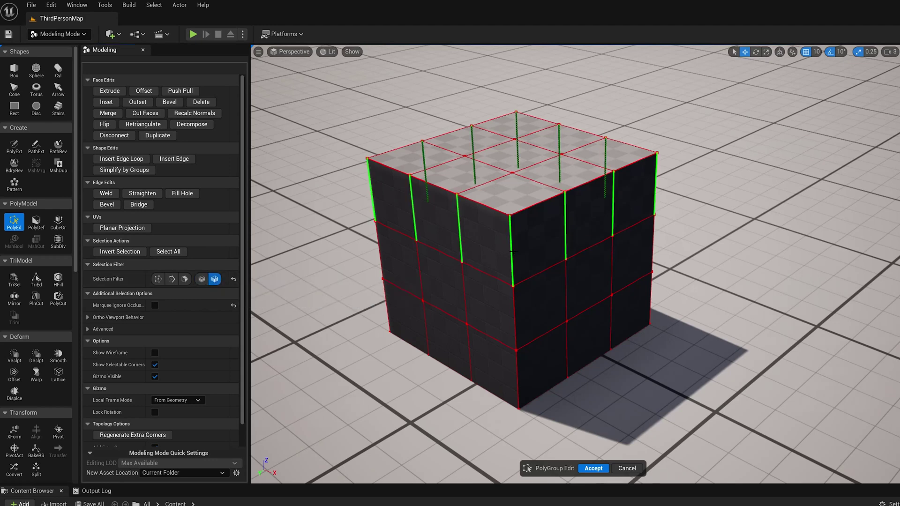
click(514, 252)
Step: Try scaling the selected edge ring outward, undo the scaling and clear the selection
drag(515, 187, 512, 226)
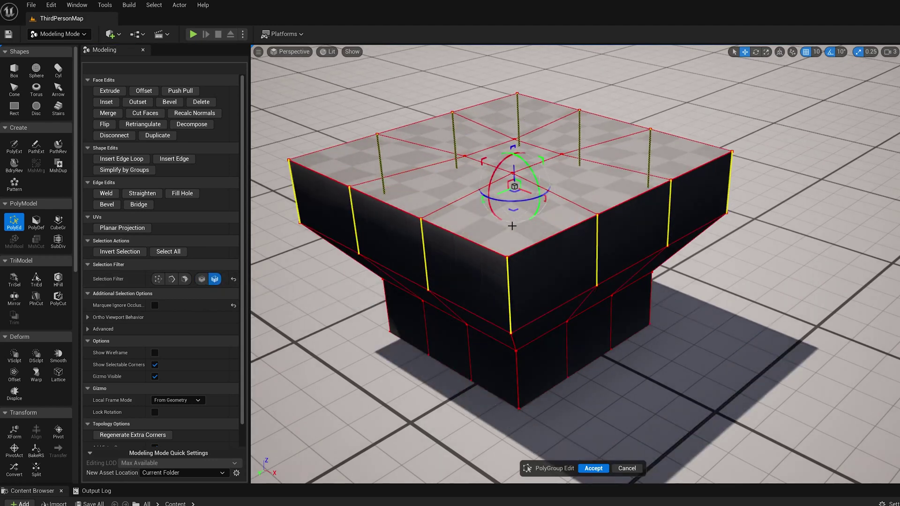
mouse_move(675, 305)
alt+mouse_down()
mouse_move(682, 272)
mouse_move(680, 312)
alt+mouse_up()
key(ctrl+z)
click(699, 266)
Step: Enable edge loops together with edge rings and select from the box's vertical corner edge
click(204, 280)
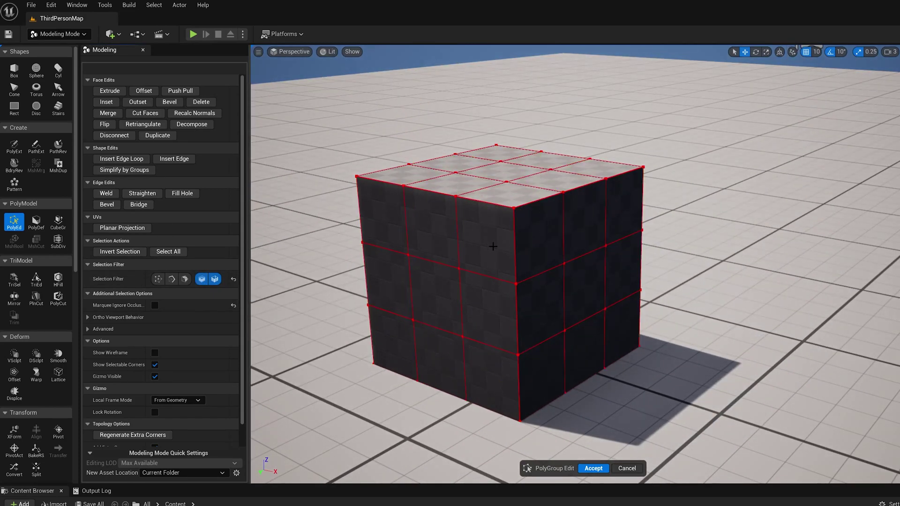
click(515, 248)
alt+drag(515, 249, 514, 277)
alt+drag(722, 294, 691, 284)
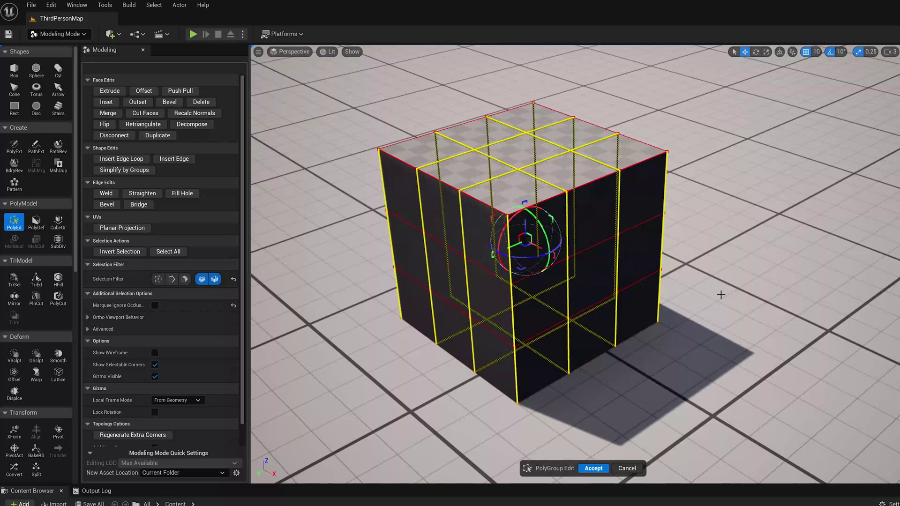
Step: Clear the selection and turn off both edge loop and edge ring selection
click(722, 295)
click(202, 280)
click(215, 282)
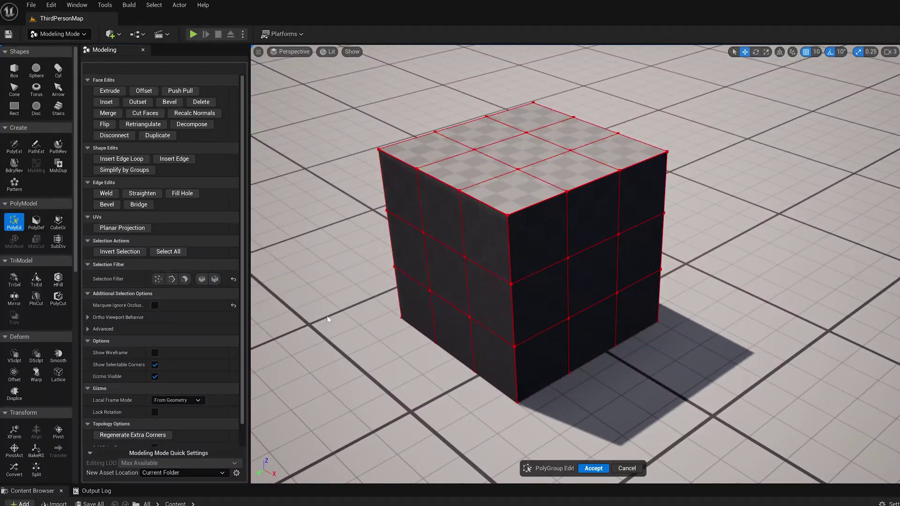
Step: Turn on face selection in the selection filter
mouse_move(409, 330)
alt+mouse_down()
mouse_move(422, 319)
mouse_move(411, 323)
alt+mouse_up()
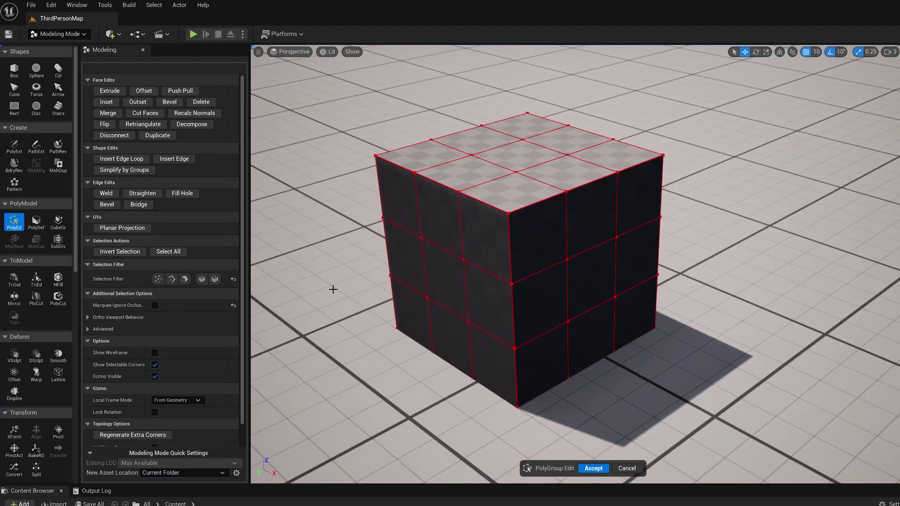
alt+drag(329, 295, 282, 310)
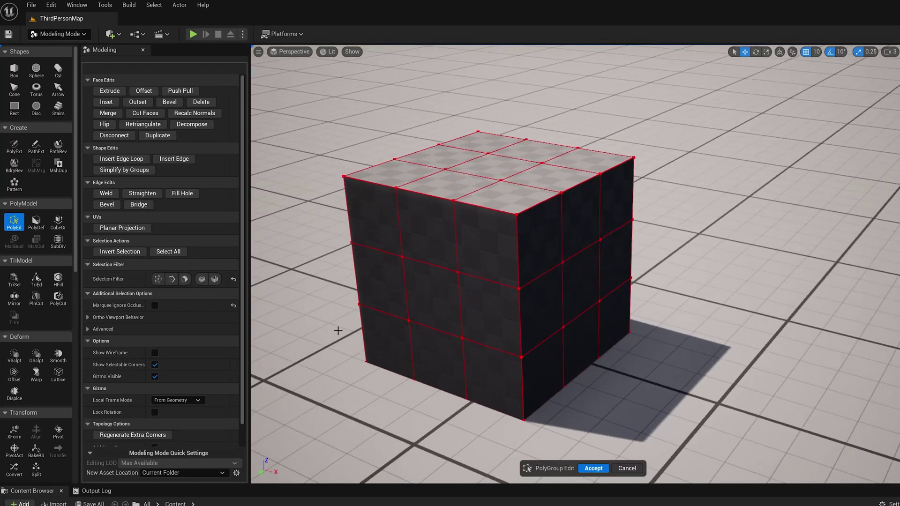
alt+drag(338, 331, 273, 315)
click(185, 279)
mouse_move(339, 331)
alt+mouse_down()
mouse_move(324, 328)
mouse_move(339, 330)
alt+mouse_up()
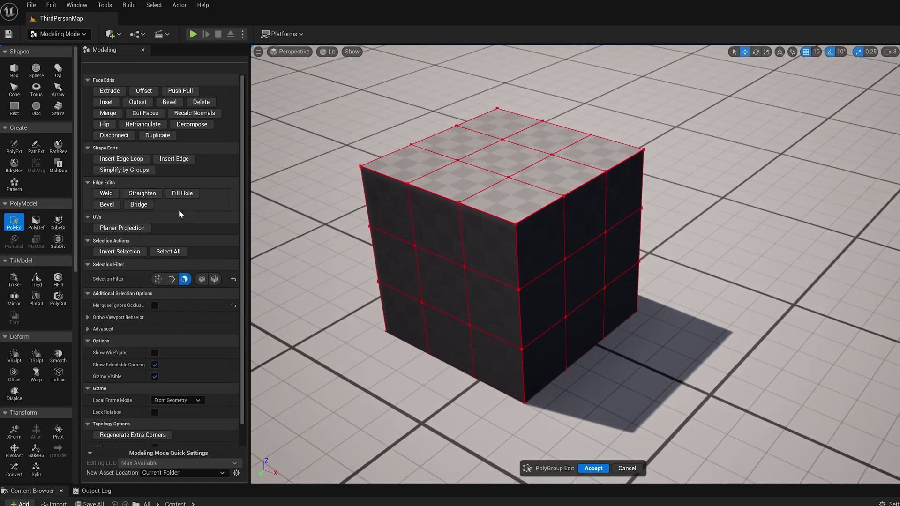
Step: Select single faces on the box's top in turn, ending with the upper corner face on its side
click(526, 161)
click(557, 179)
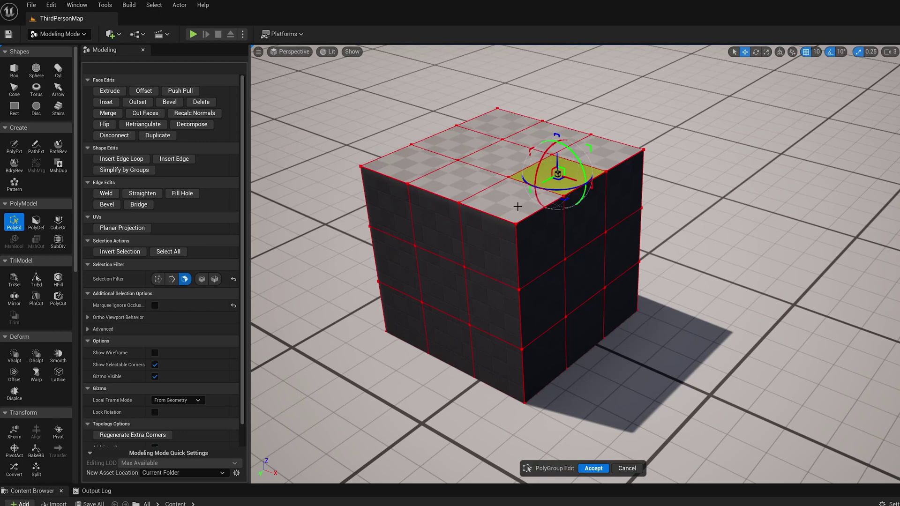
click(459, 183)
click(558, 174)
click(518, 159)
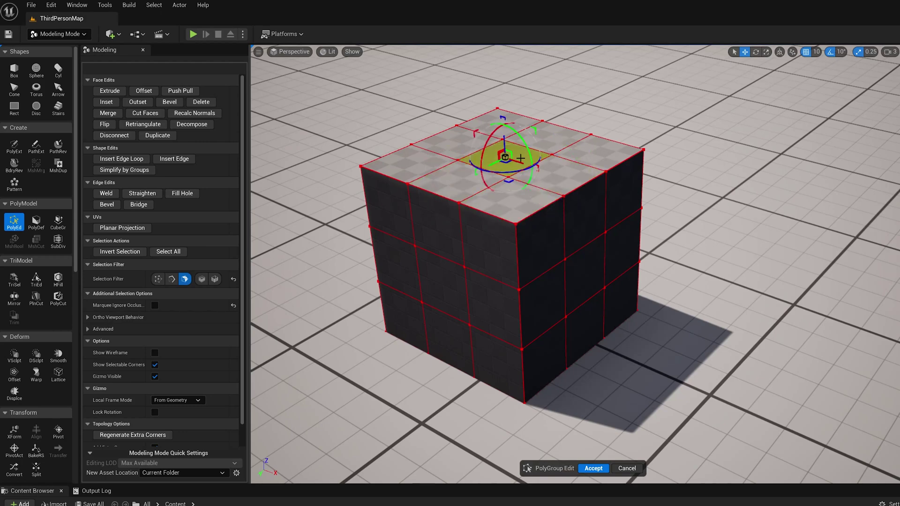
click(511, 201)
click(540, 248)
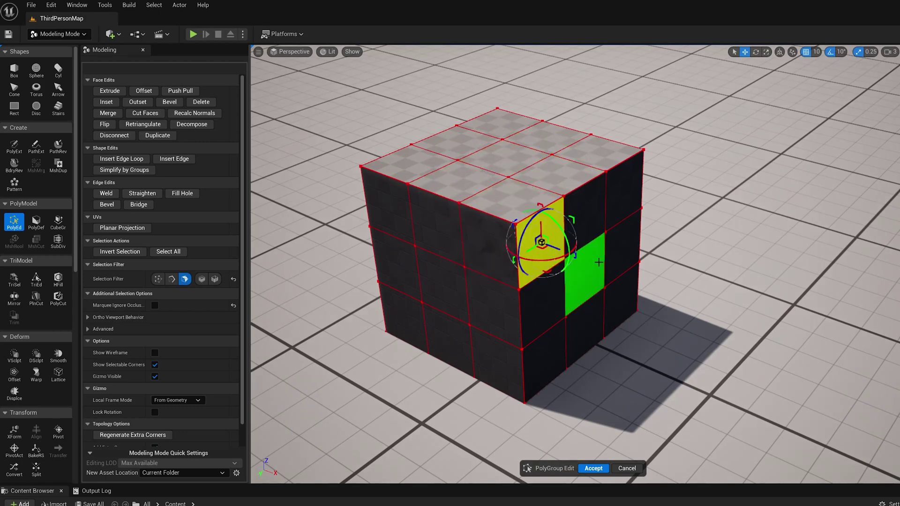
Step: Switch the gizmo's coordinate system from local to world space, comparing its orientation on the selected side face
mouse_move(597, 264)
alt+mouse_down()
mouse_move(603, 220)
mouse_move(642, 244)
mouse_move(605, 277)
alt+mouse_up()
mouse_move(673, 279)
alt+mouse_down()
mouse_move(699, 258)
mouse_move(663, 290)
alt+mouse_up()
click(782, 54)
scroll(809, 191, down, 2)
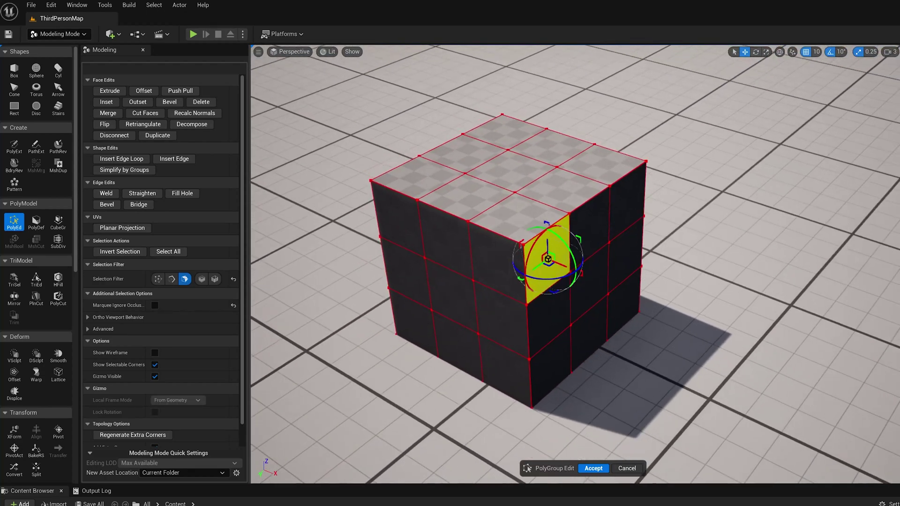
click(780, 54)
click(781, 54)
alt+drag(718, 188, 731, 164)
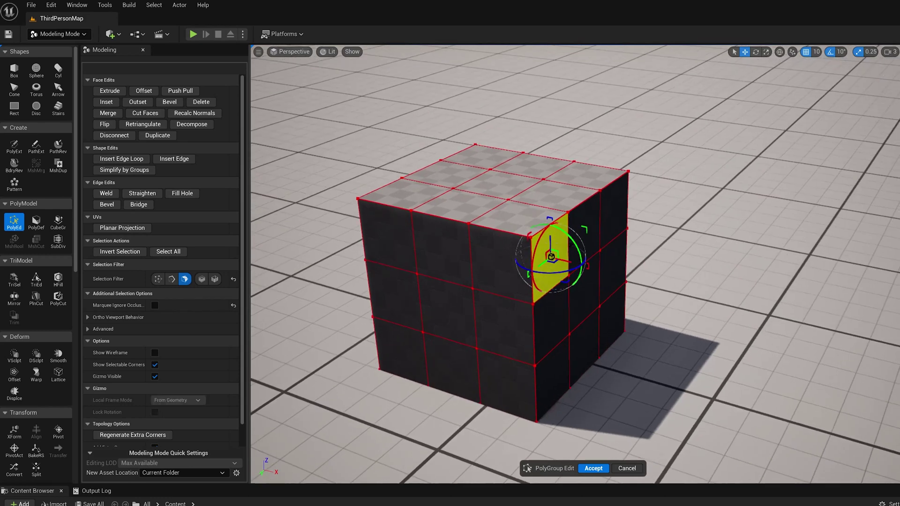
alt+drag(715, 225, 693, 274)
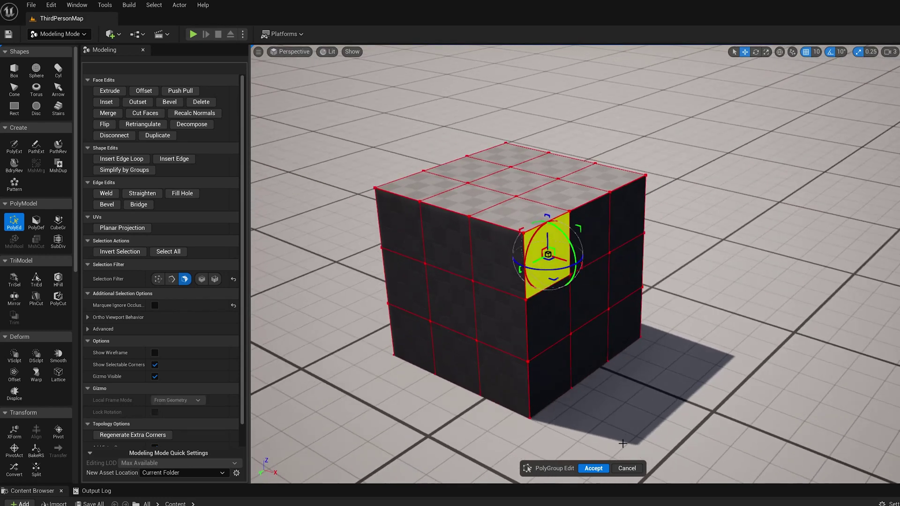
Step: Cancel the current PolyGroup Edit session, rotate the box so it is tilted, and start PolyGroup Edit on it again
click(627, 469)
drag(534, 336, 545, 357)
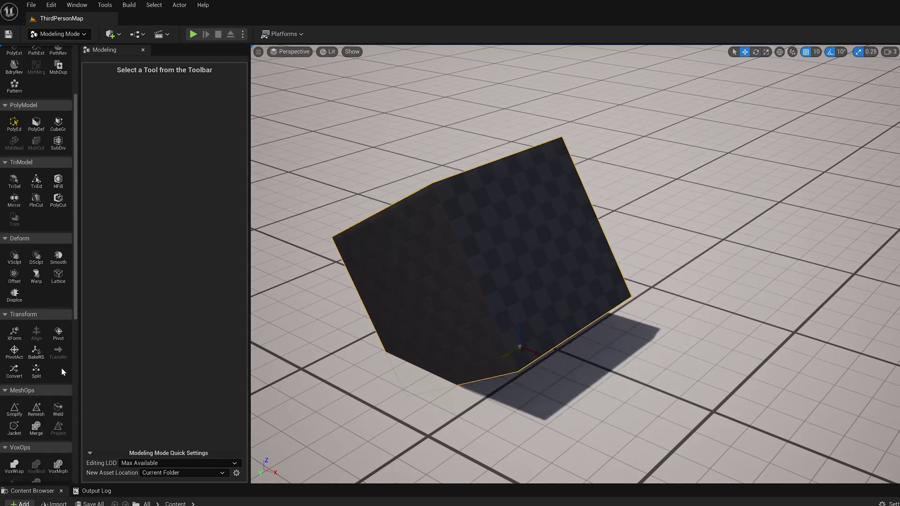
click(13, 228)
alt+drag(424, 233, 459, 239)
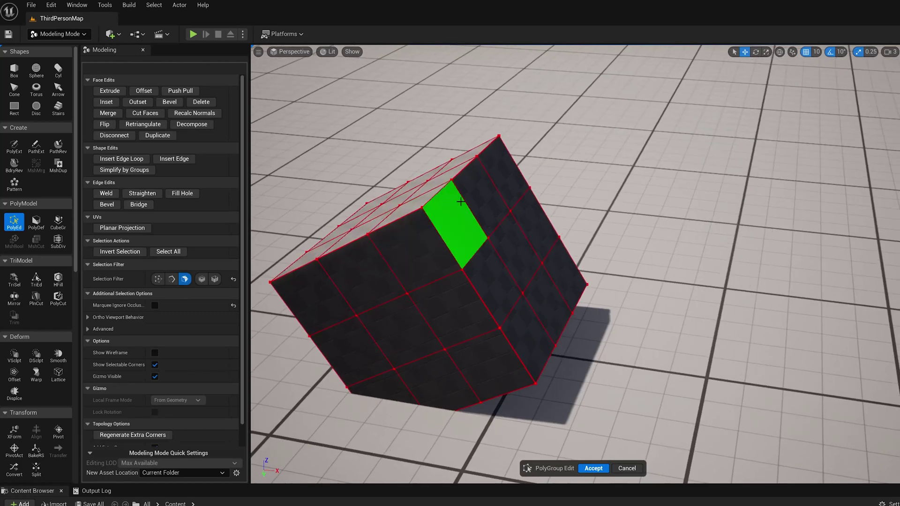
Step: Select faces on the tilted box's side in turn to check the gizmo's world-space orientation
click(481, 205)
alt+drag(645, 203, 627, 183)
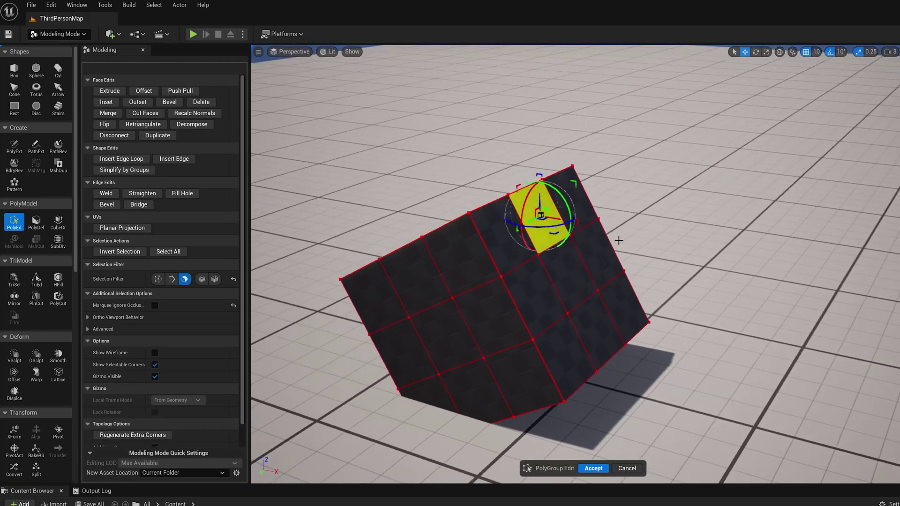
click(581, 257)
click(574, 202)
click(602, 248)
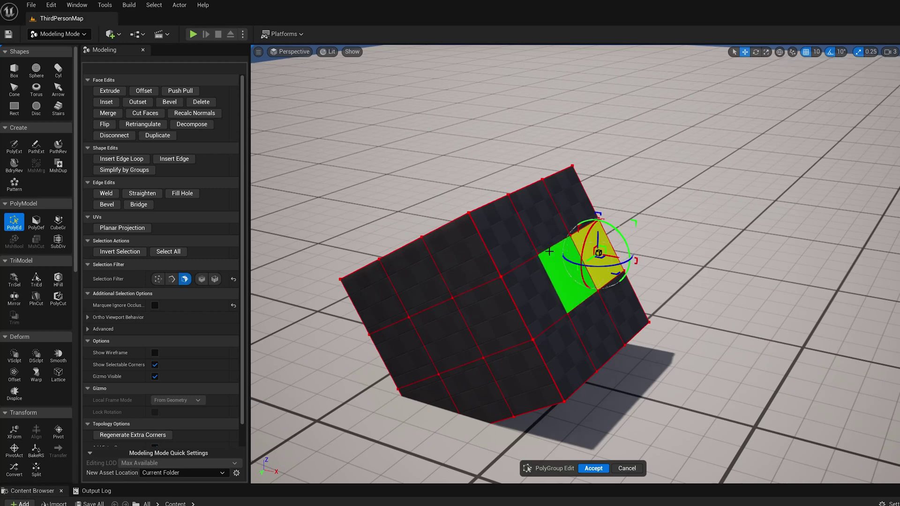
Step: Try moving an upper side face straight up along the world Z axis and undo the move
click(552, 225)
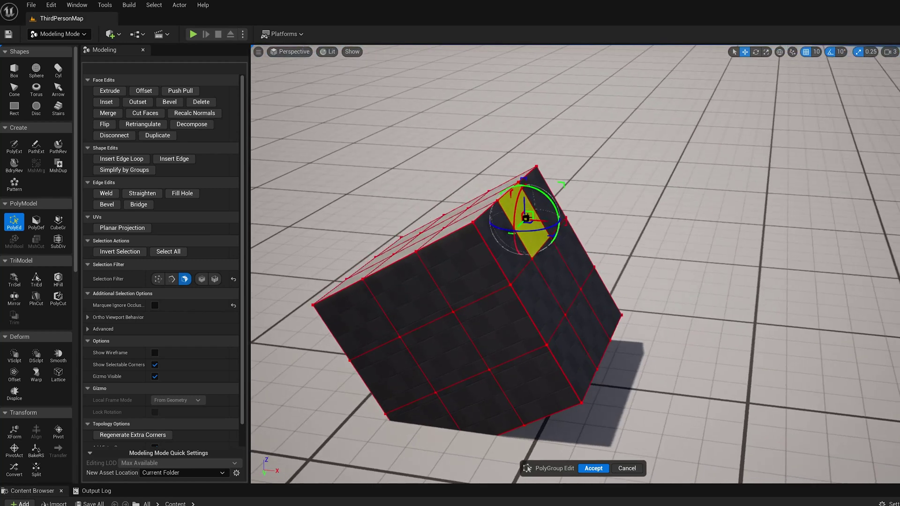
drag(533, 213, 553, 103)
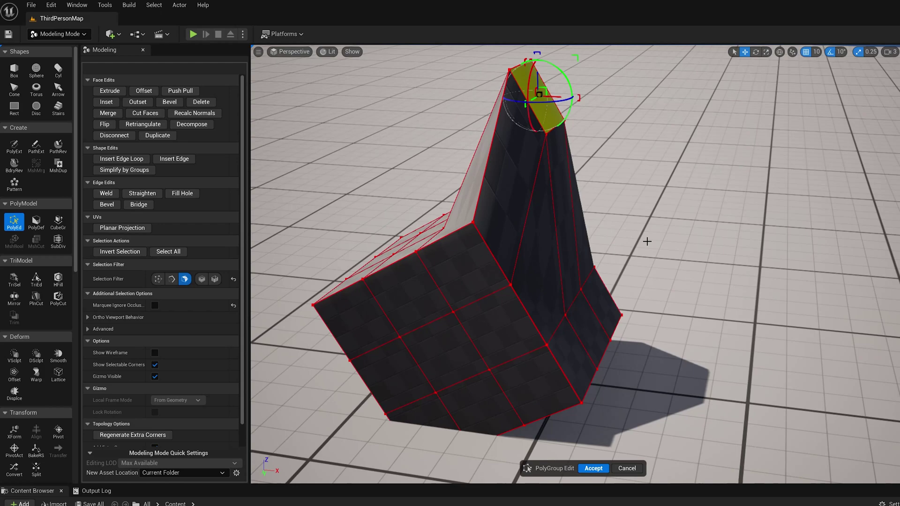
key(ctrl+z)
alt+drag(735, 121, 746, 106)
Step: Switch the gizmo back to local space and select faces on the tilted box's side to check its alignment
click(779, 52)
alt+drag(713, 190, 666, 206)
click(574, 270)
click(511, 232)
click(539, 286)
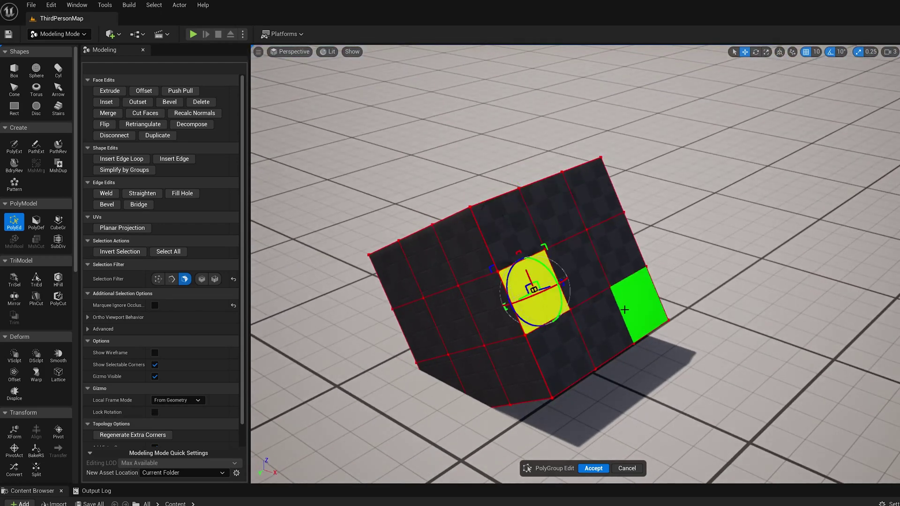
alt+drag(625, 308, 704, 337)
alt+drag(595, 287, 569, 276)
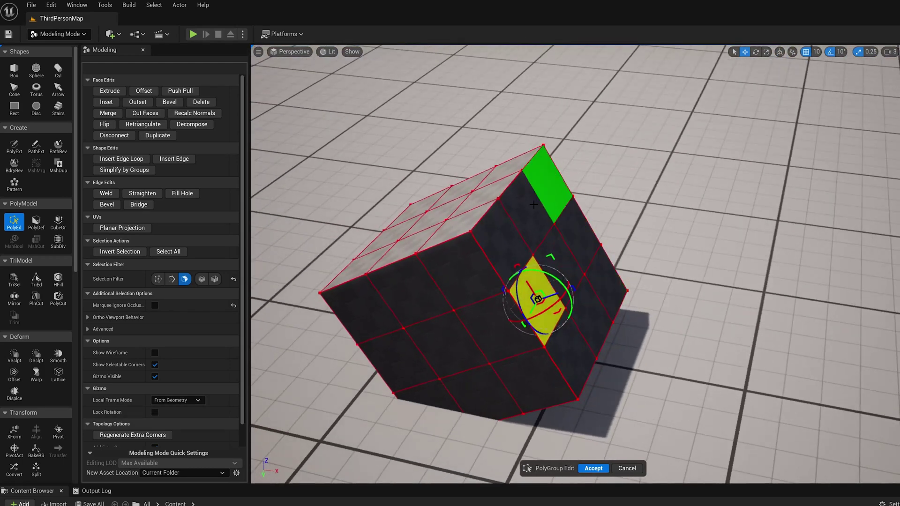
Step: Clear the selection, turn on edge loop selection and turn off face selection
click(483, 212)
click(589, 157)
click(202, 279)
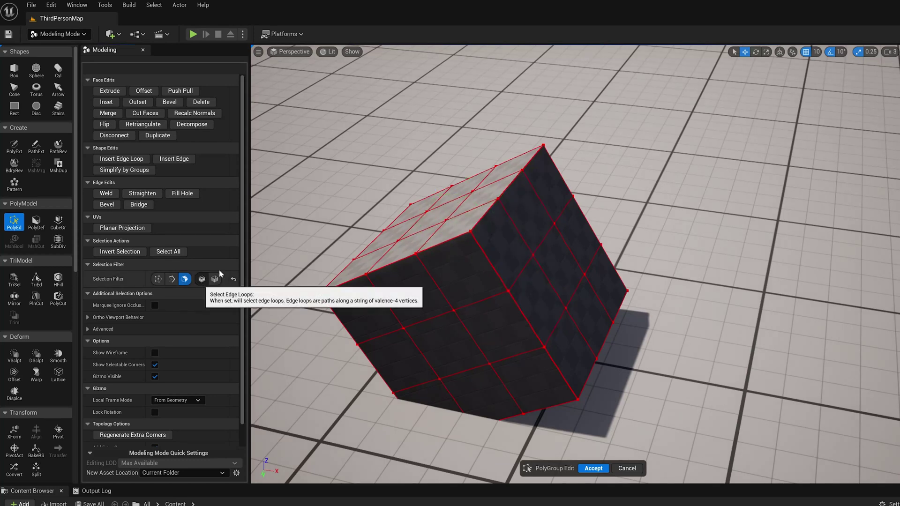
click(185, 279)
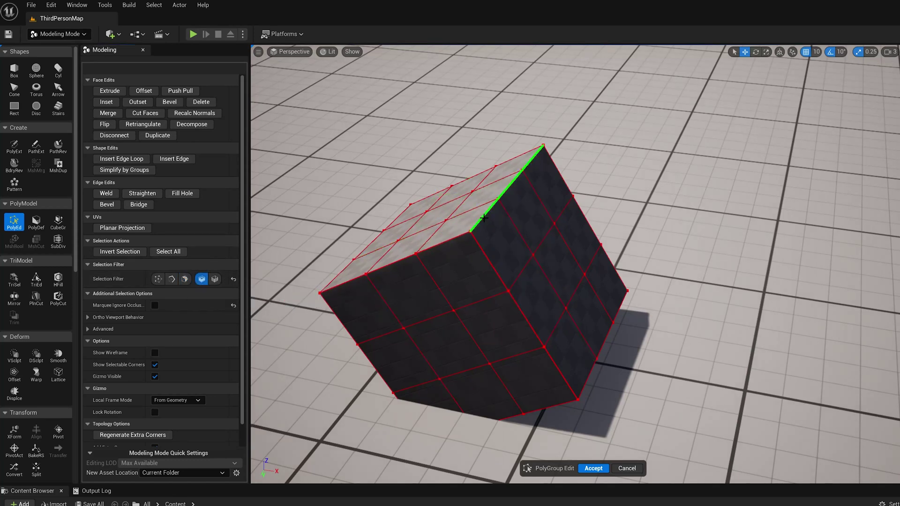
Step: Select the edge loop along the tilted box's upper edge, pull it down to form a slope, and clear the selection
click(516, 183)
drag(512, 176, 501, 217)
click(635, 173)
alt+drag(636, 174, 647, 183)
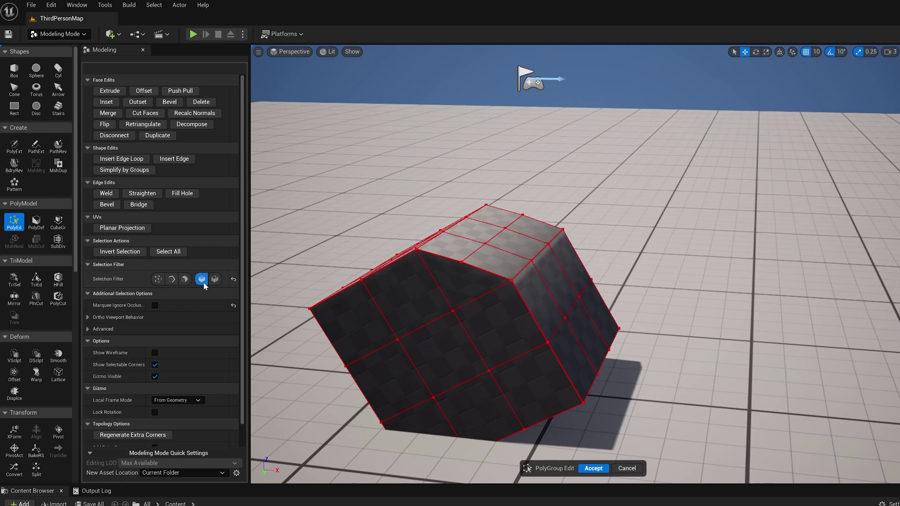
Step: Switch the selection filter from edge loops to faces and select faces along the sloped top in turn
click(500, 261)
right_drag(500, 260, 516, 234)
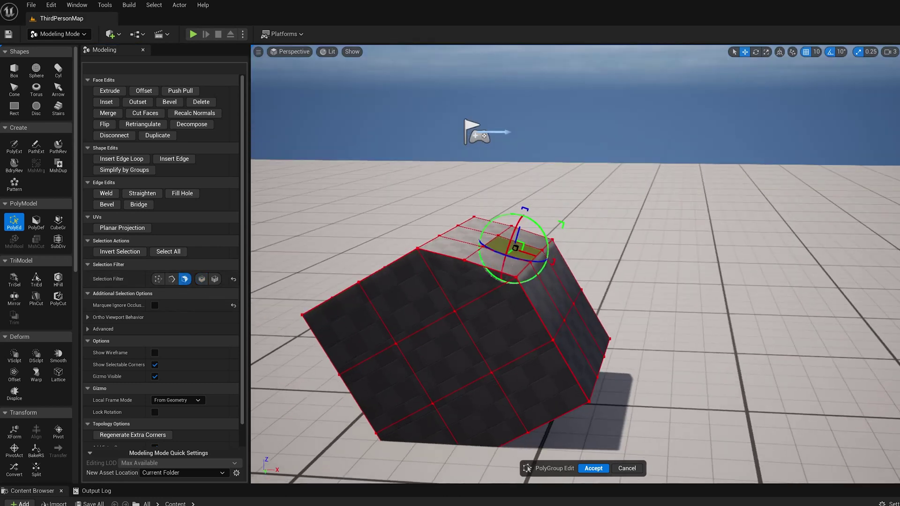
click(486, 260)
click(451, 247)
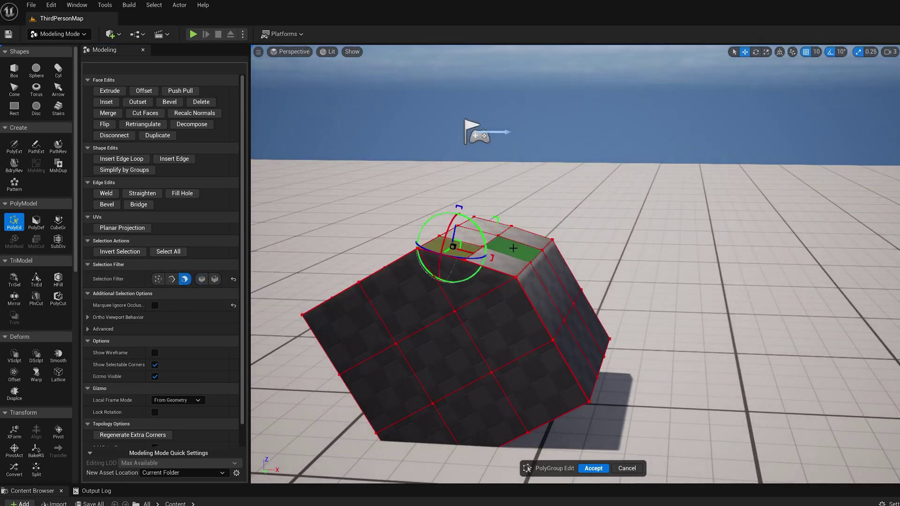
click(516, 247)
click(486, 226)
click(535, 245)
Step: Select the near sloped face and the adjoining side faces in turn to compare the gizmo's orientation
alt+drag(535, 244, 464, 270)
scroll(218, 349, down, 1)
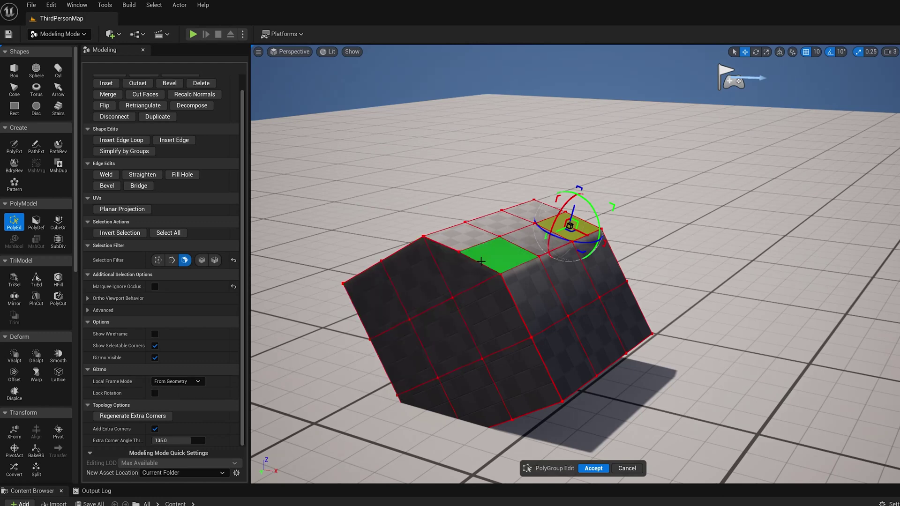
click(509, 254)
click(544, 306)
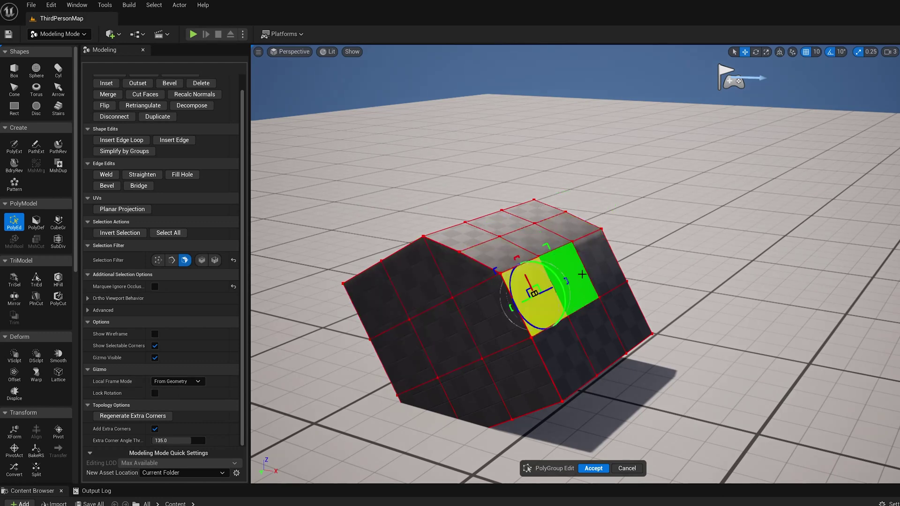
click(583, 287)
Step: Select the near sloped face and set the gizmo's Local Frame Mode to From Object
click(503, 257)
click(186, 382)
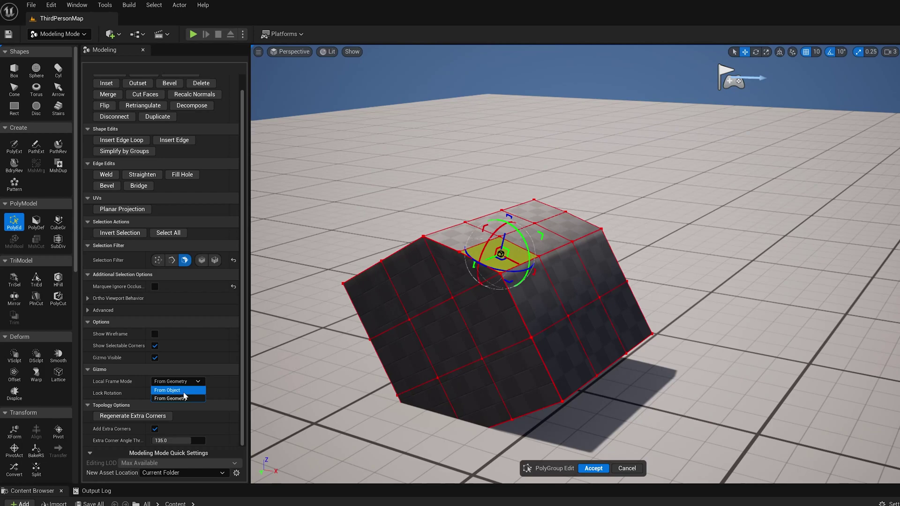
click(180, 393)
alt+drag(672, 223, 755, 183)
alt+drag(659, 292, 595, 315)
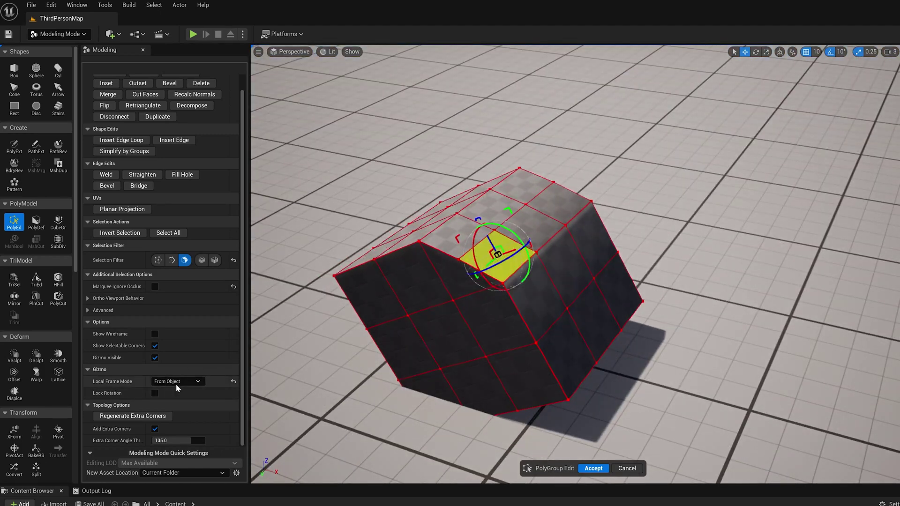
alt+drag(424, 385, 462, 344)
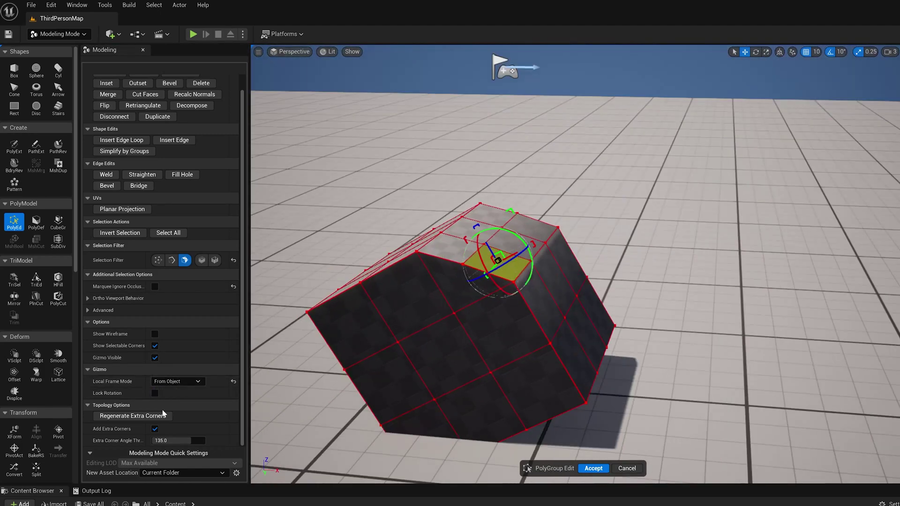
Step: Set the gizmo's Local Frame Mode back to From Geometry and inspect the sloped face's gizmo
click(178, 383)
click(178, 401)
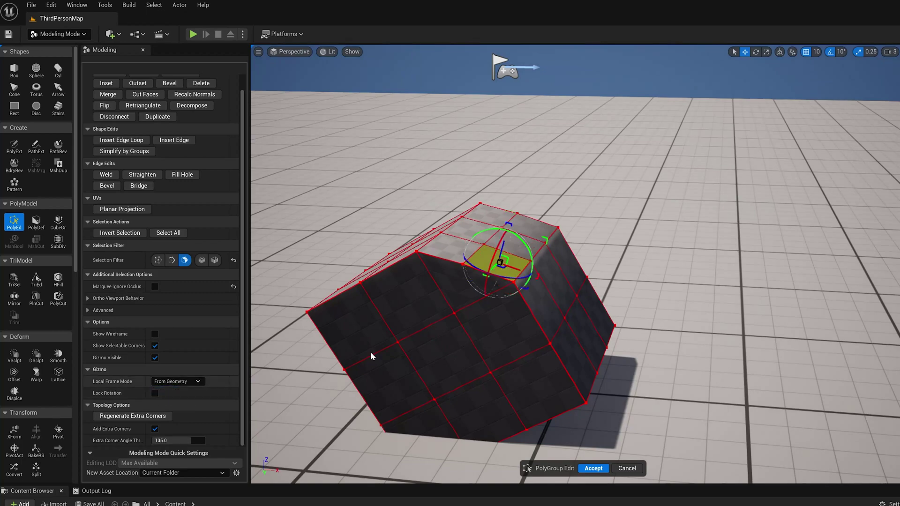
alt+drag(539, 321, 544, 354)
alt+drag(396, 298, 415, 300)
alt+drag(459, 273, 535, 277)
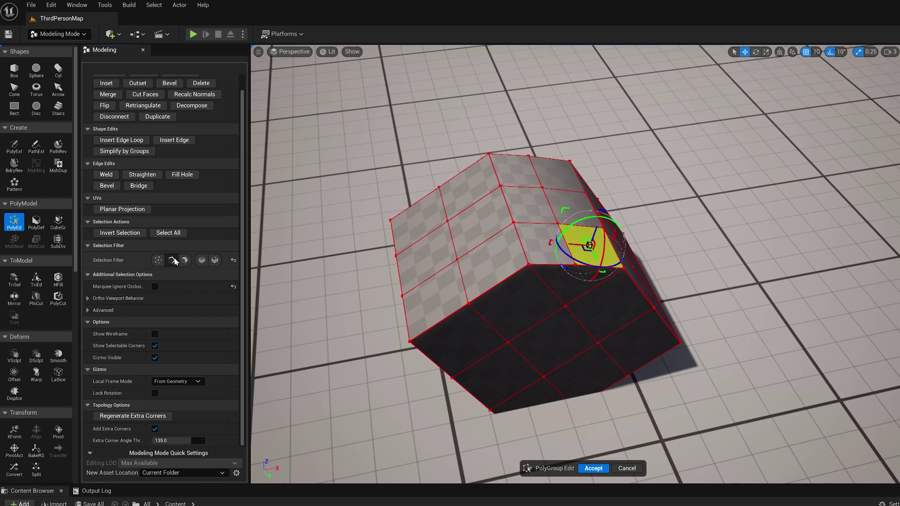
Step: Switch the selection filter to edges and select edges around the slope's near end in turn
click(173, 260)
click(500, 282)
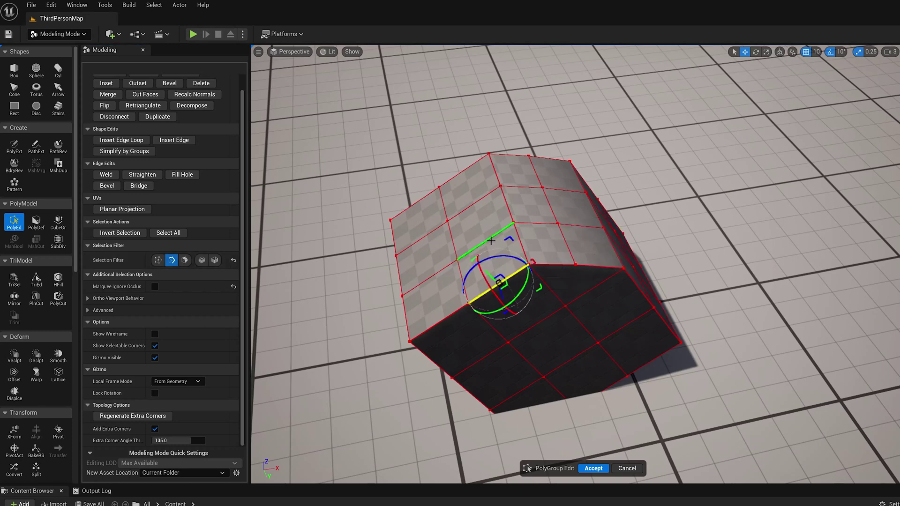
click(491, 239)
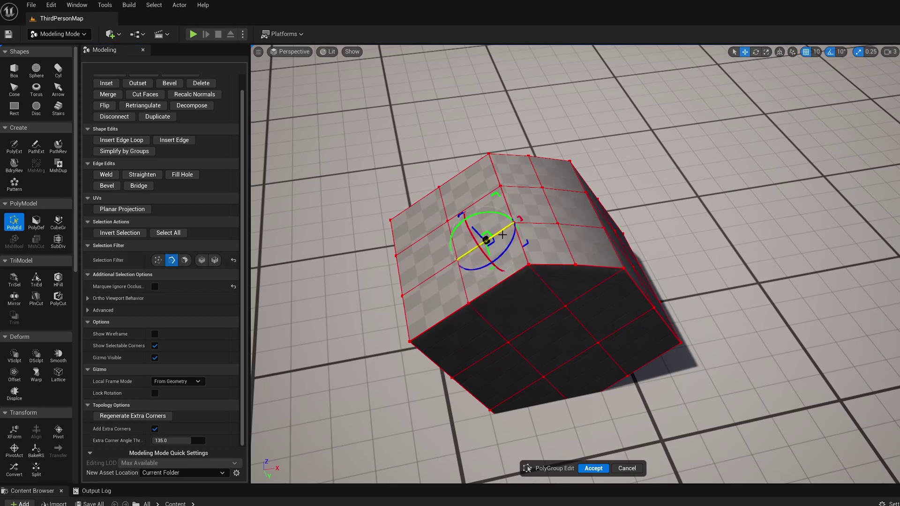
click(509, 277)
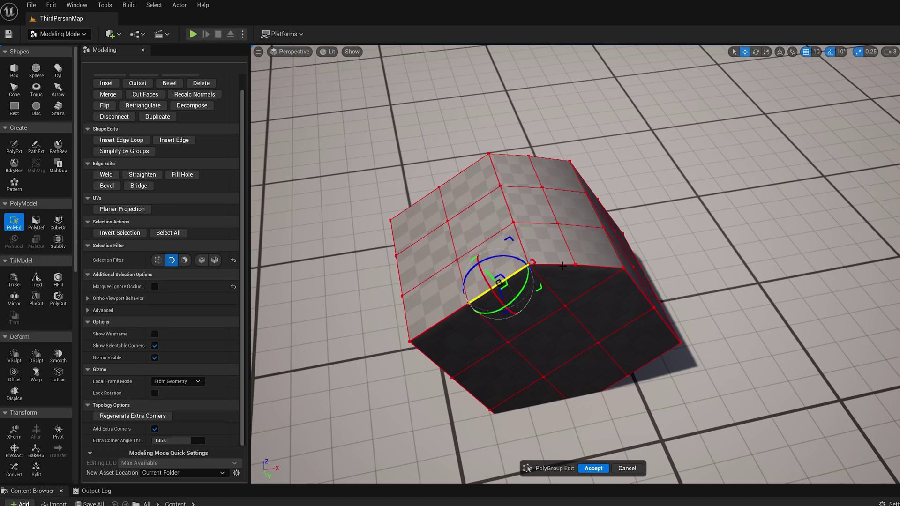
click(563, 266)
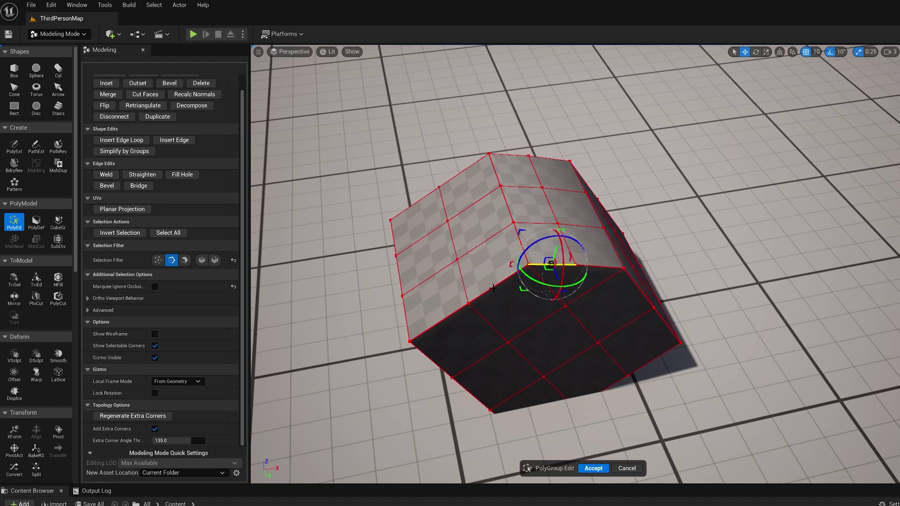
click(494, 289)
Step: Turn on Lock Rotation for the gizmo and clear the edge selection
right_drag(614, 252, 564, 245)
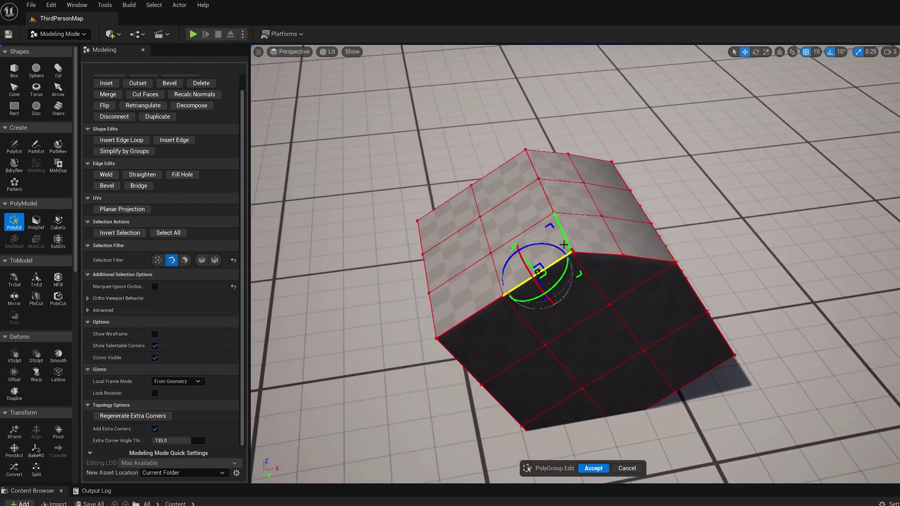
click(154, 394)
click(519, 216)
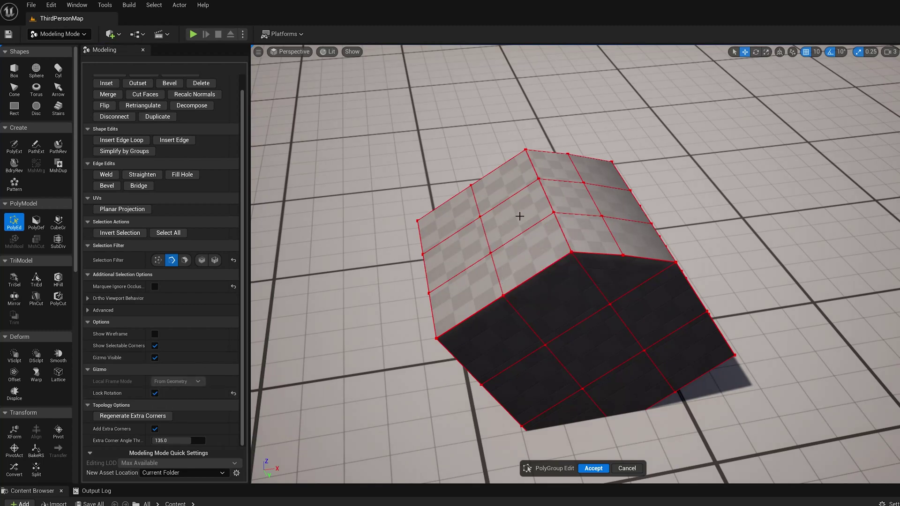
Step: Enable face selection alongside edges, try moving the centre face of the checkered side with the rotation-locked gizmo, and undo the move
click(186, 259)
click(502, 231)
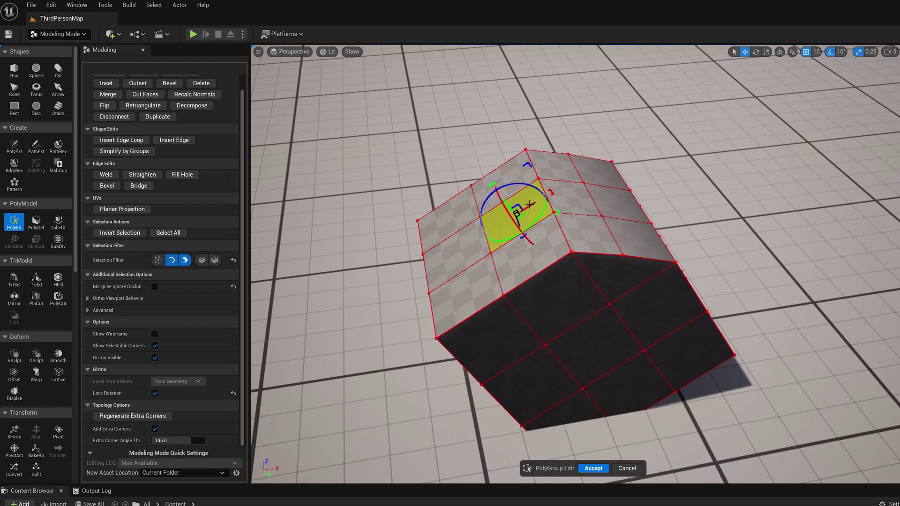
drag(528, 207, 625, 162)
key(ctrl+z)
Step: Try pulling the adjoining slope's face beside the dark end outward with the rotation-locked gizmo, and undo the move
click(606, 255)
click(603, 232)
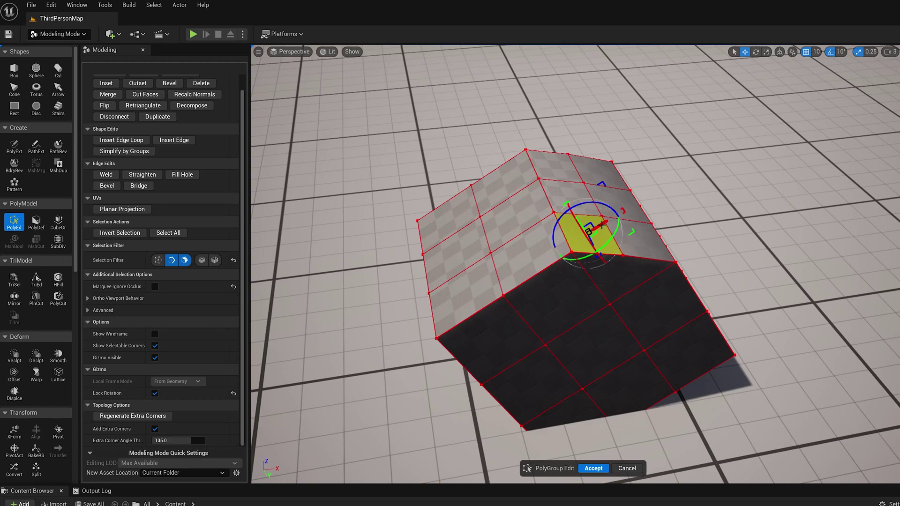
drag(603, 225, 654, 200)
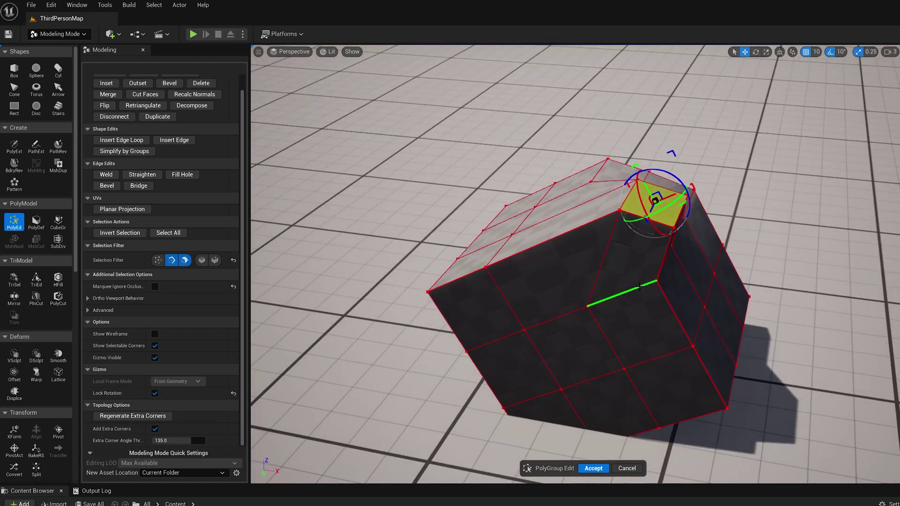
alt+drag(640, 287, 640, 318)
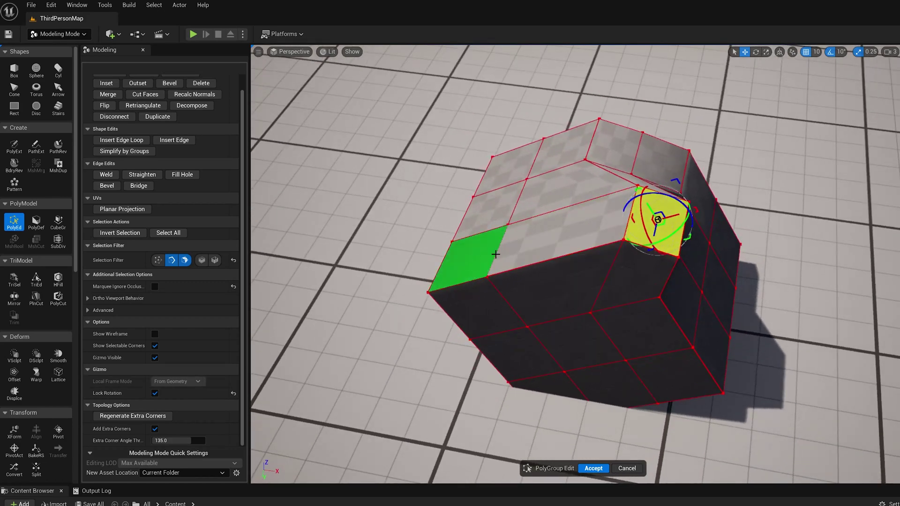
alt+drag(587, 255, 629, 257)
alt+drag(574, 232, 546, 230)
alt+drag(637, 263, 349, 379)
alt+drag(485, 333, 497, 323)
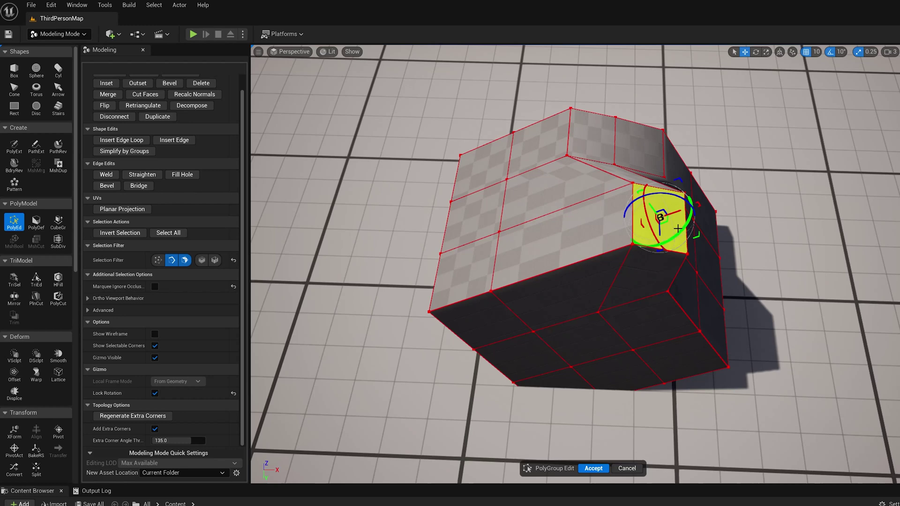
key(f)
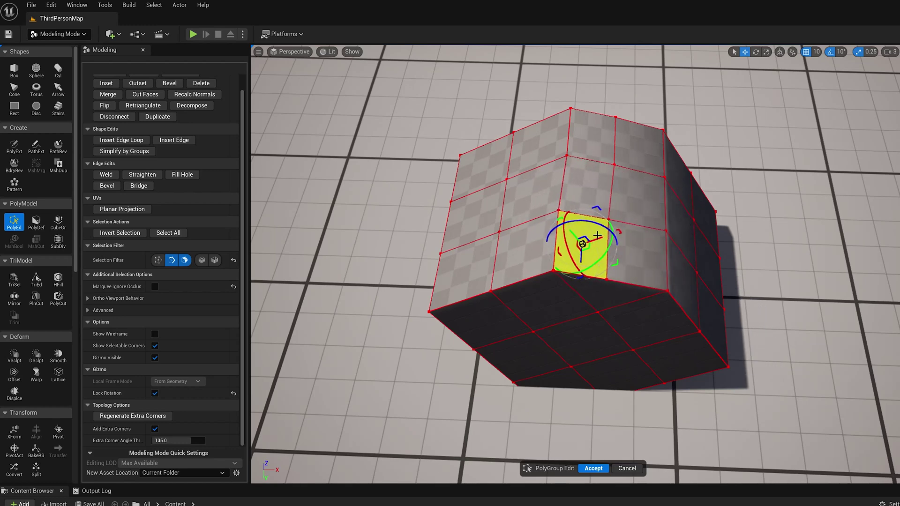
Step: Turn off Lock Rotation for the gizmo and inspect its alignment on the selected face
click(155, 393)
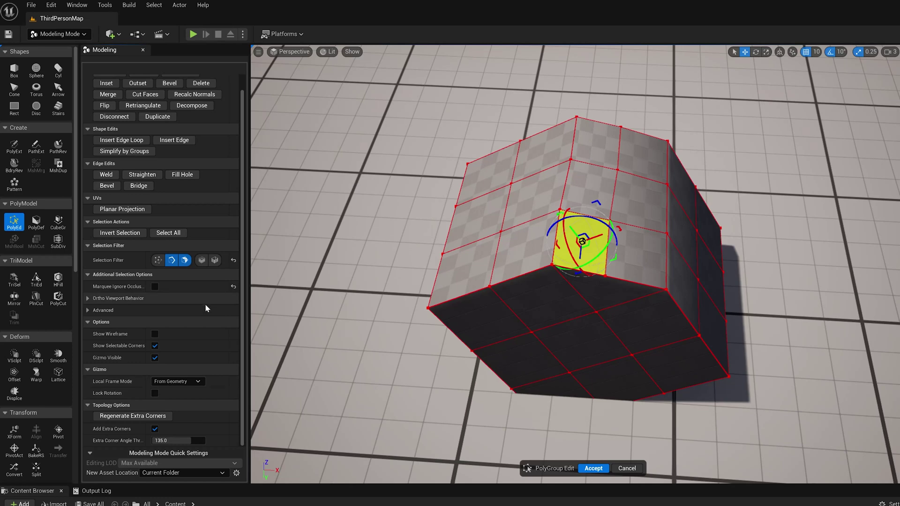
alt+drag(433, 310, 350, 294)
alt+drag(317, 237, 309, 234)
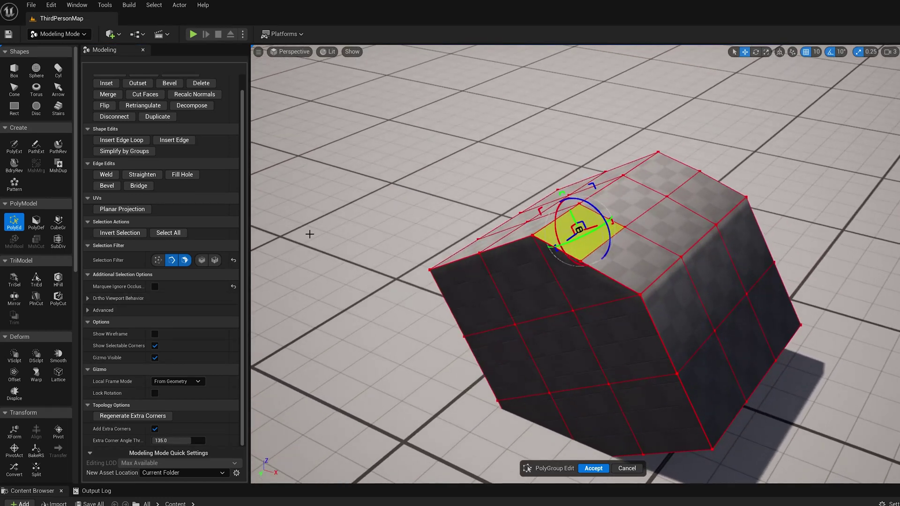
scroll(190, 256, up, 1)
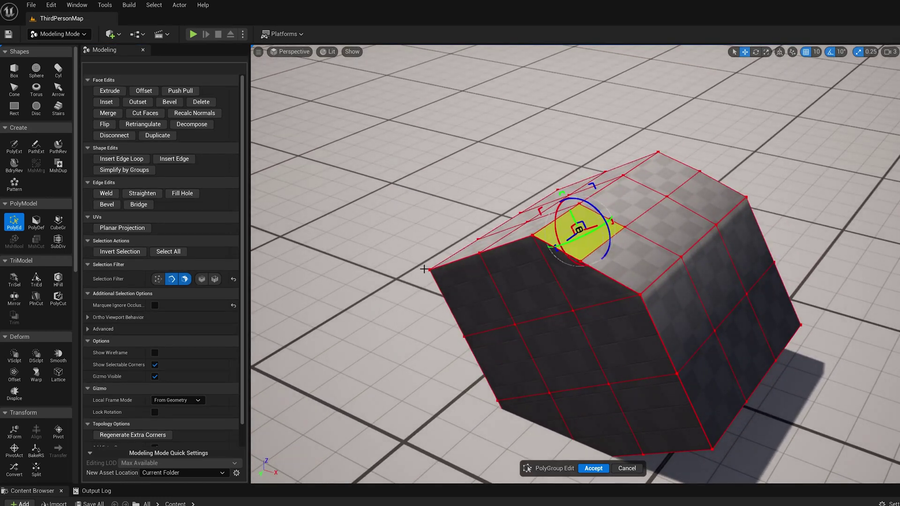